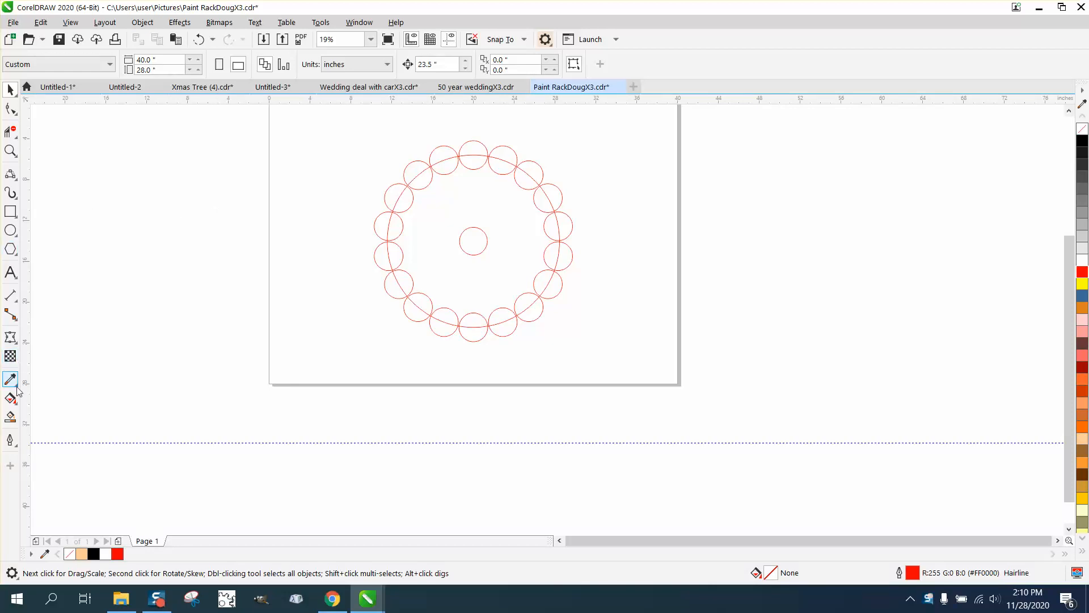
Smart Fill the area enclosed by the ring of circles with black and move the filled shape to the left of the ring.
left_click(10, 417)
left_click(423, 275)
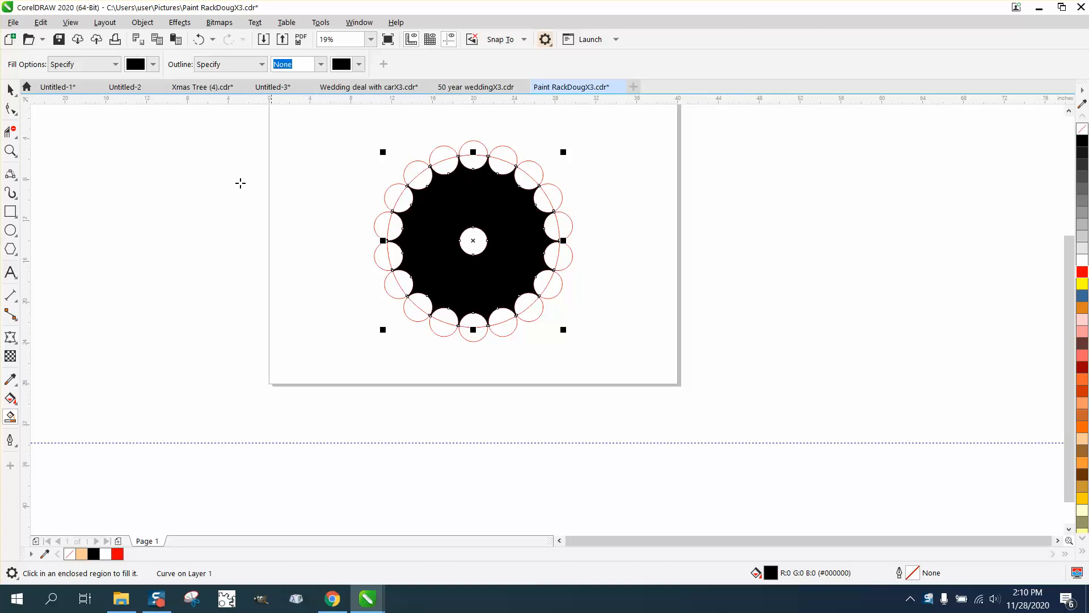
left_click(10, 89)
left_click_drag(446, 235, 199, 232)
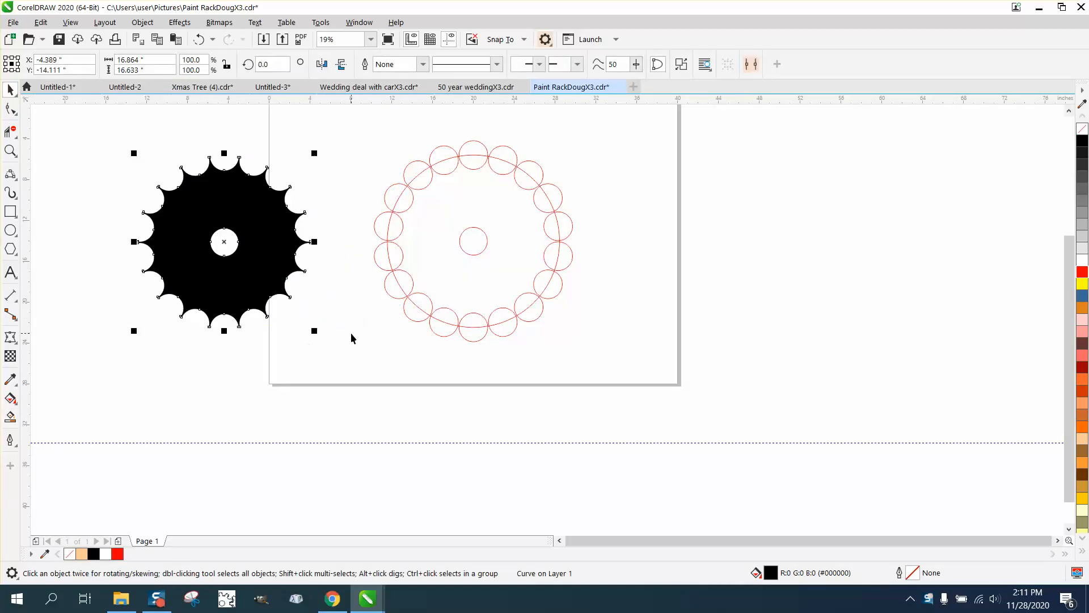
Try to weld all the red circles into a single outline, and undo the weld.
left_click_drag(360, 121, 645, 377)
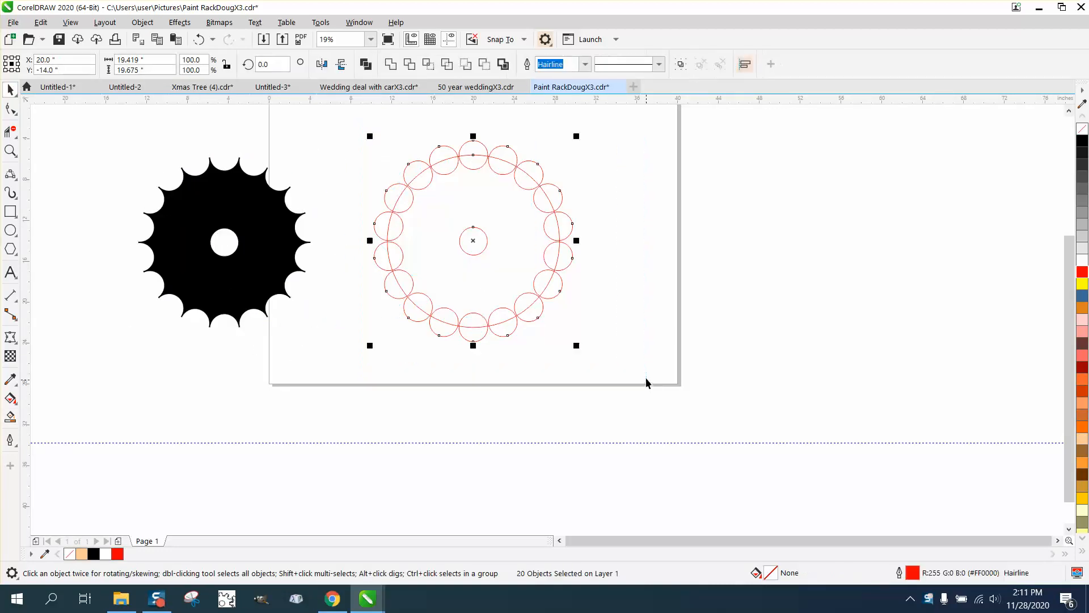
left_click(394, 66)
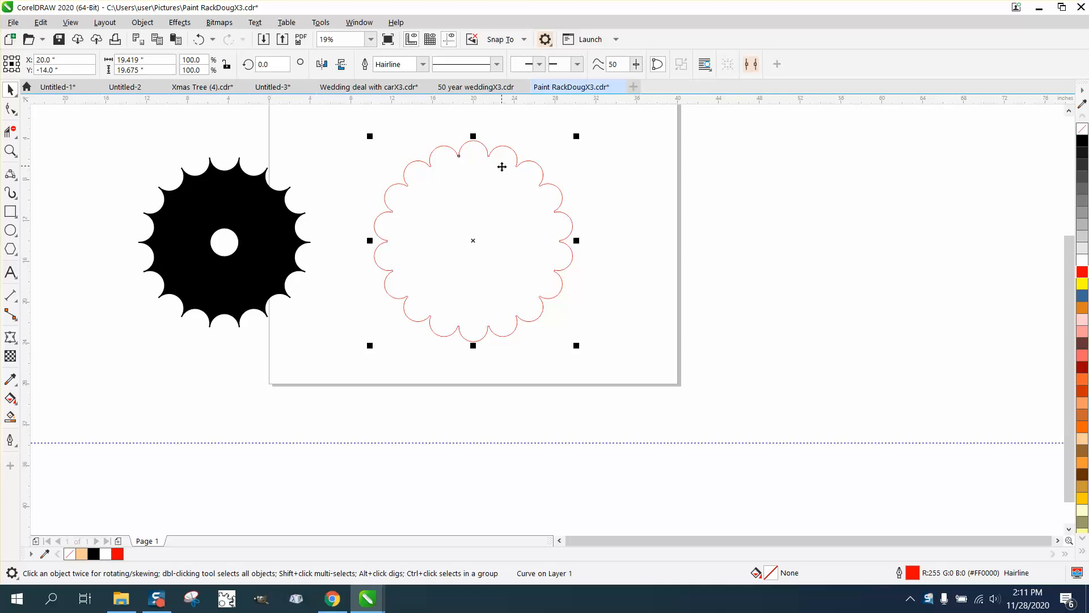
left_click(199, 41)
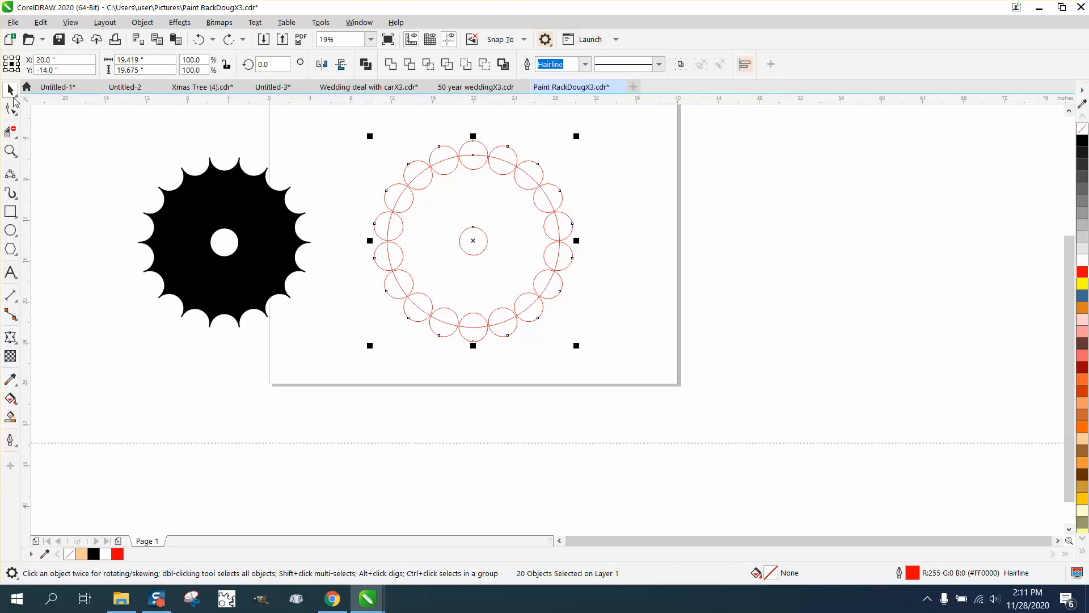
Scale the large circle about its center to about 14.94 inches and move the small center circle up and right, off center.
left_click(567, 116)
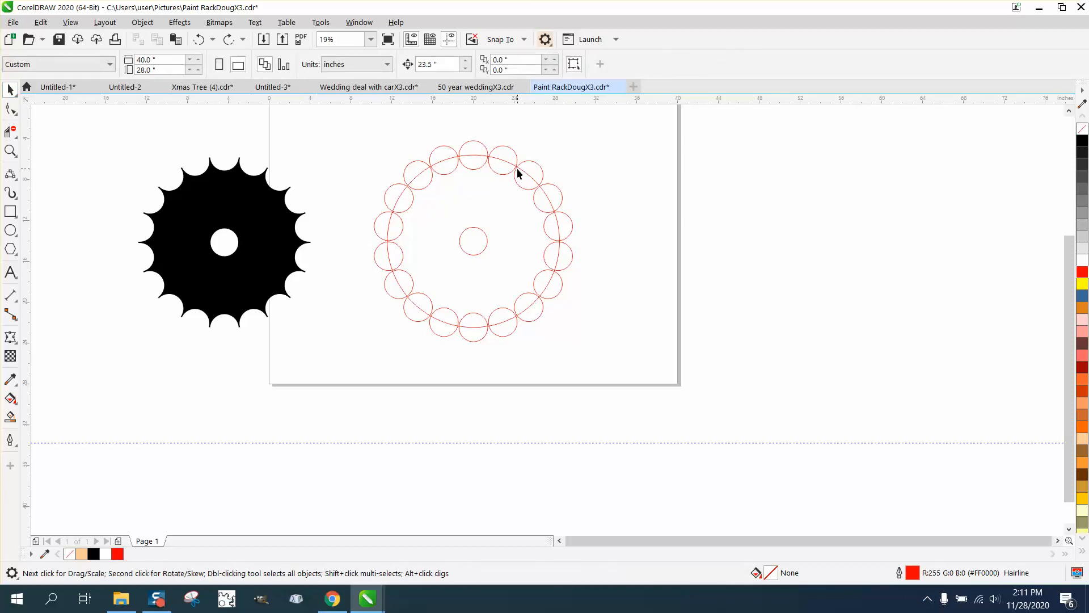
left_click(517, 170)
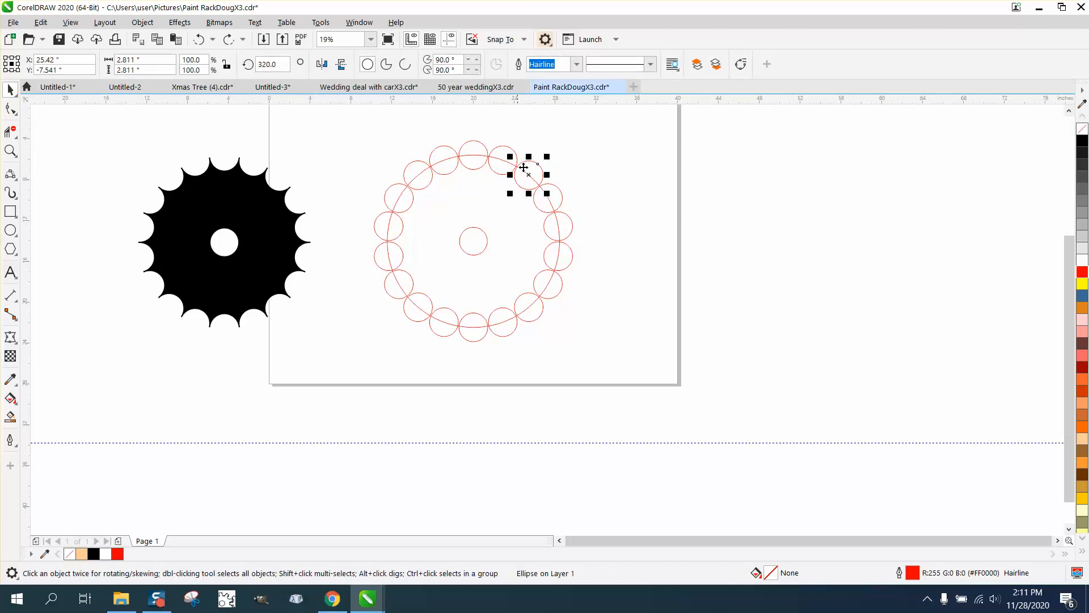
left_click(498, 156)
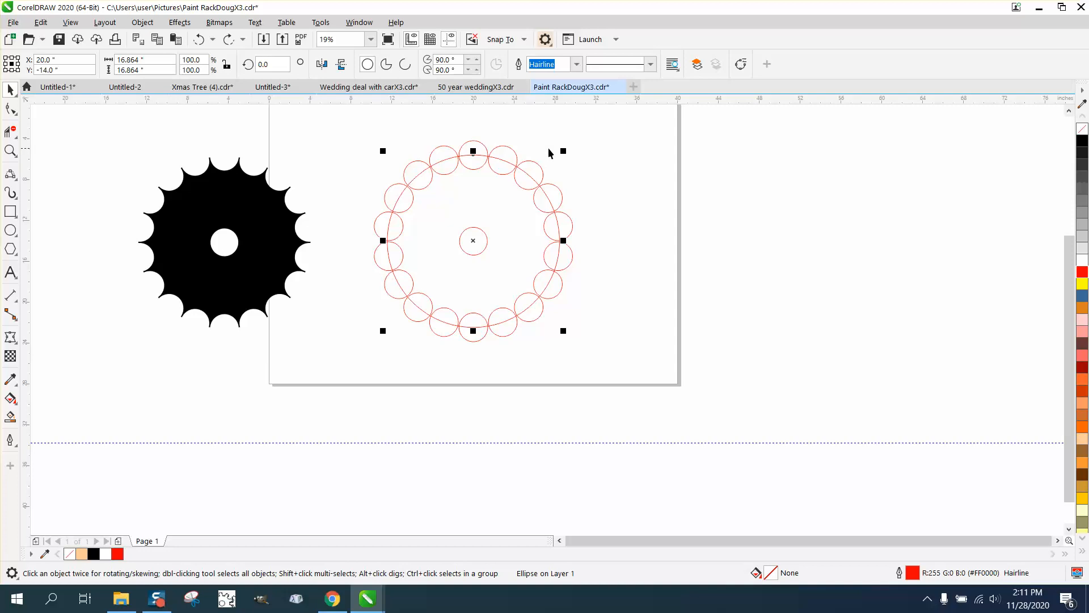
left_click_drag(563, 151, 556, 160)
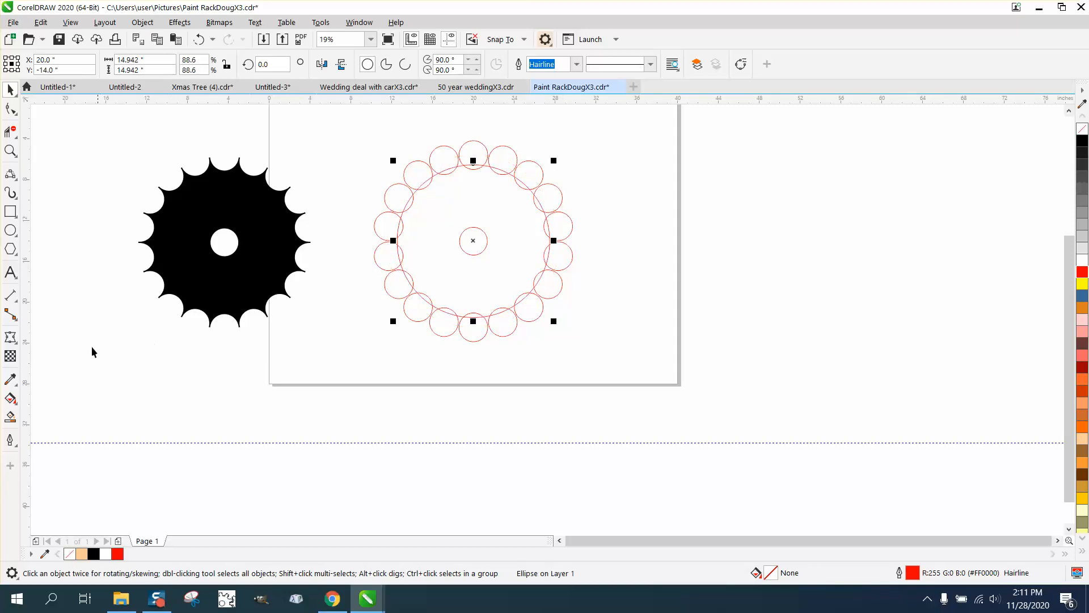
left_click(471, 253)
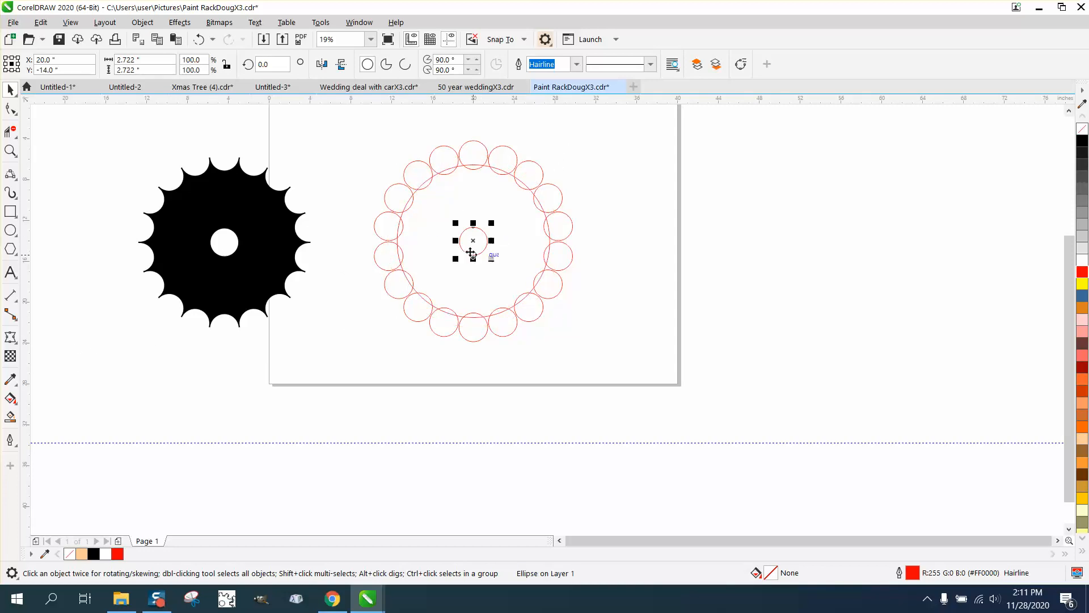
left_click_drag(473, 253, 500, 223)
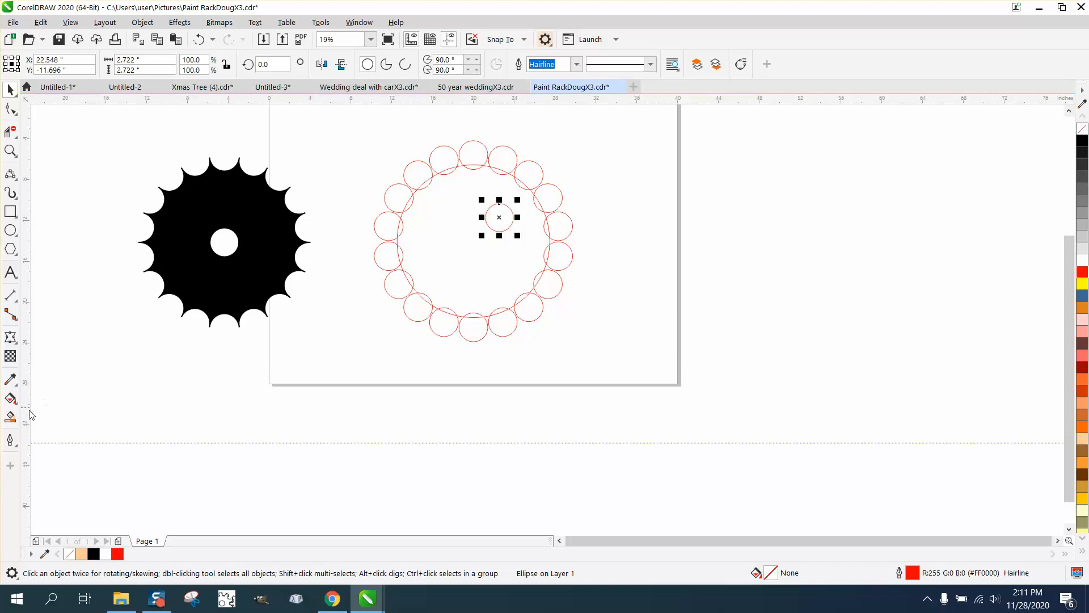
Smart Fill the area around the off-center small circle with black and move the filled shape to the right of the ring.
left_click(11, 417)
left_click(426, 243)
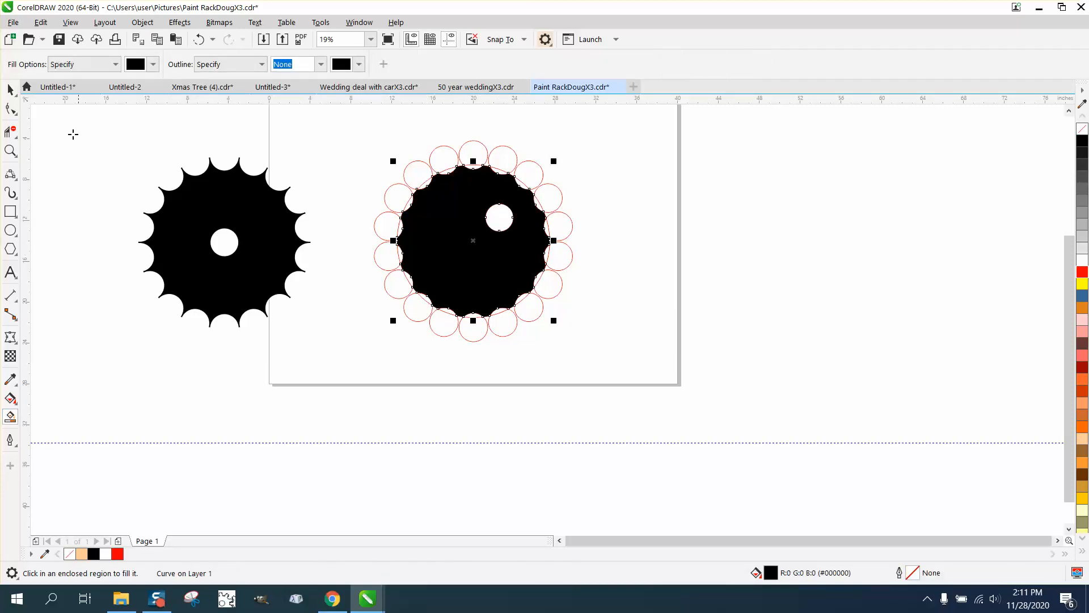
left_click(10, 90)
left_click_drag(472, 239, 706, 245)
left_click(832, 294)
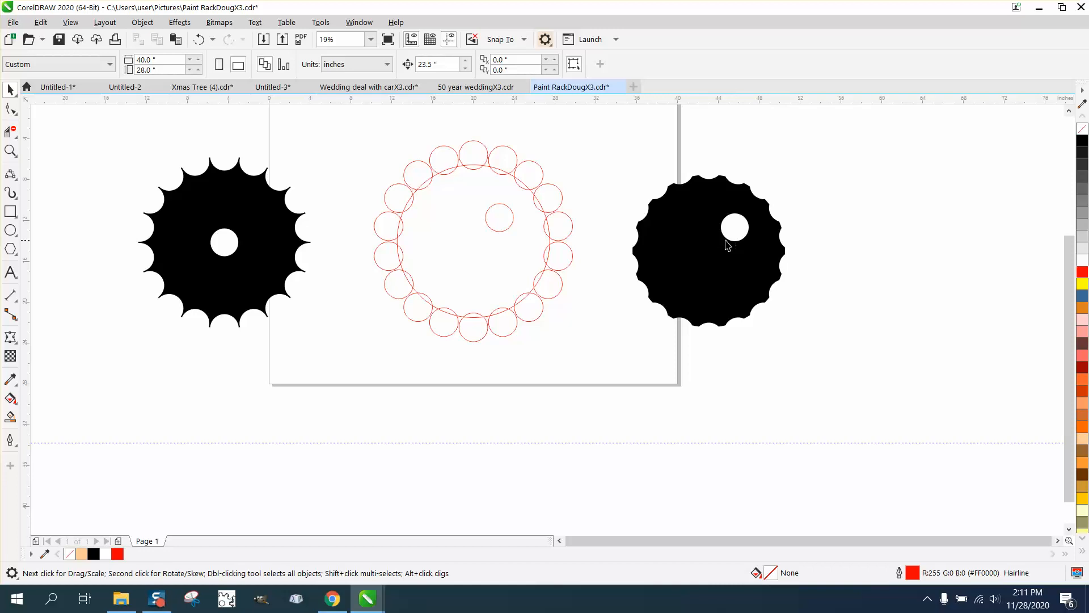
Delete the small inner circle and place a black Smart Fill copy of the ring's interior below the left gear shape.
left_click(508, 228)
left_click(138, 340)
left_click(10, 417)
left_click(515, 261)
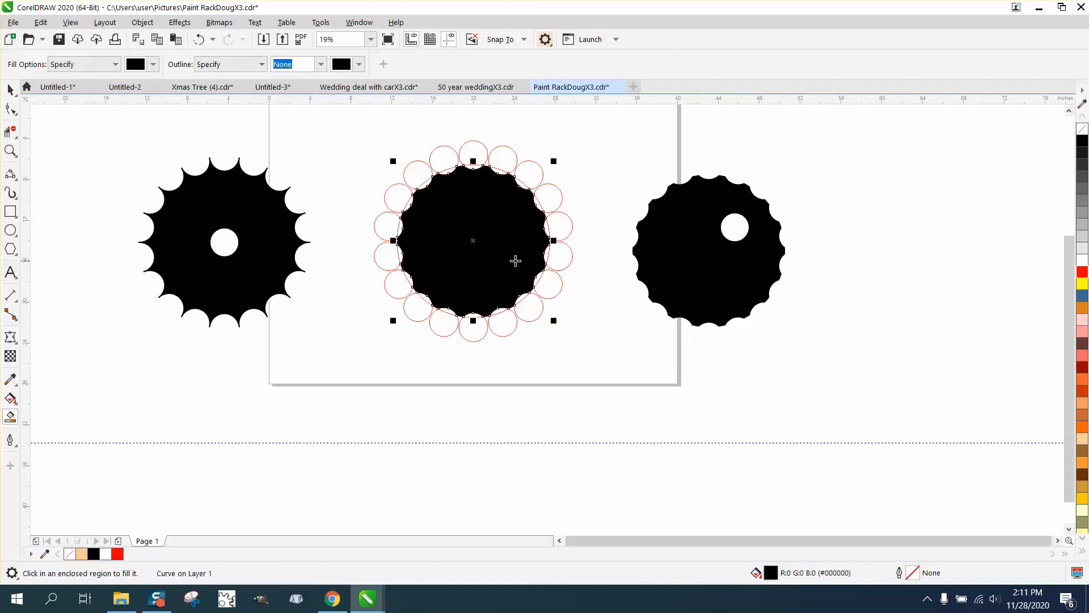
left_click(10, 89)
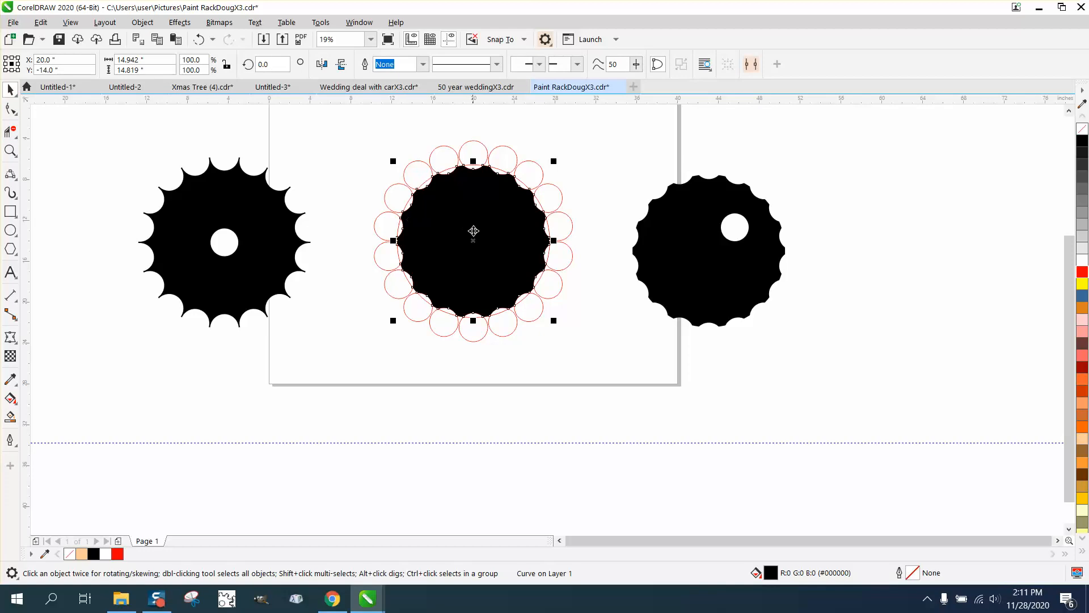
left_click_drag(475, 245, 340, 377)
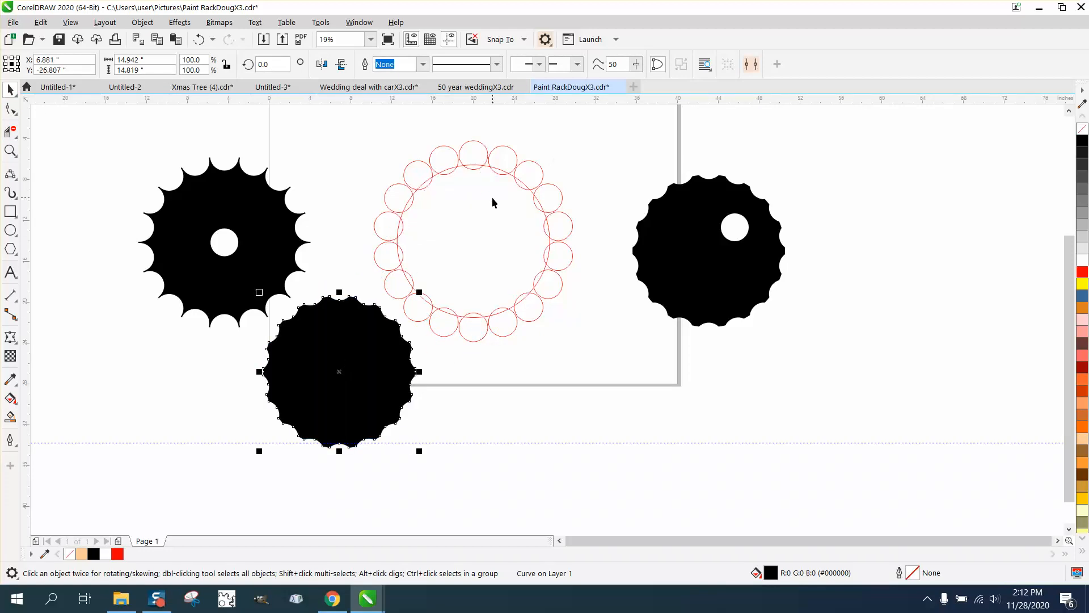
left_click_drag(377, 348, 352, 380)
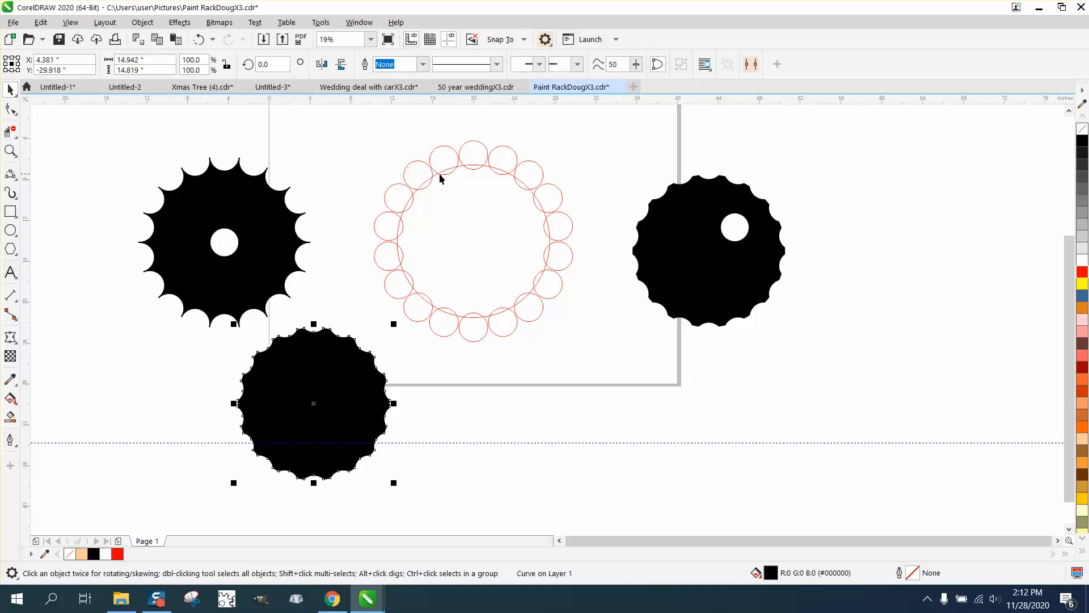
Move the large circle aside, group the small ring circles, and recenter the large circle on the page.
left_click(436, 176)
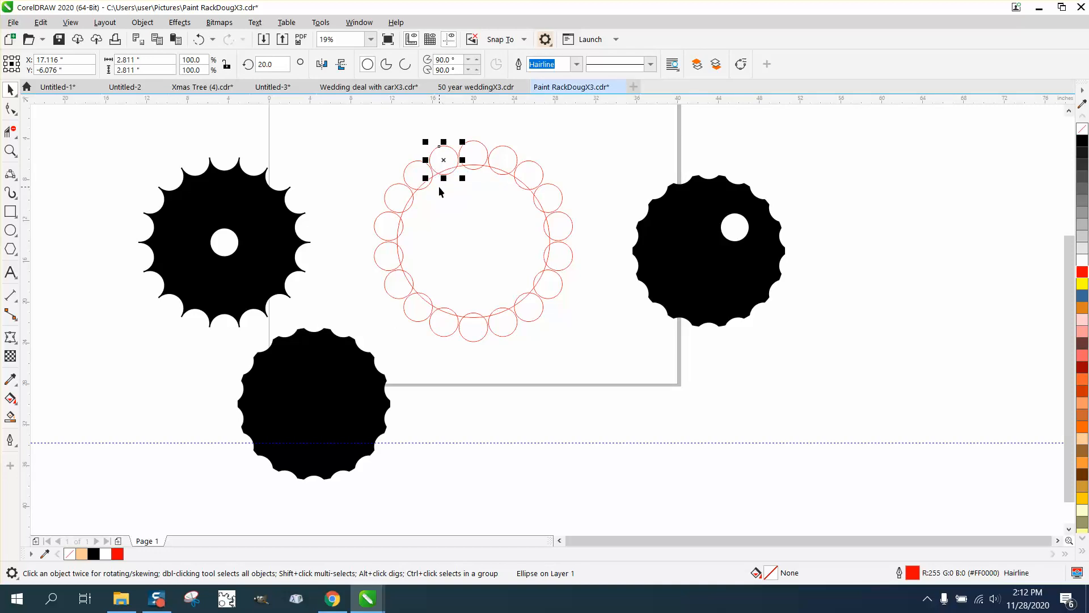
left_click(441, 190)
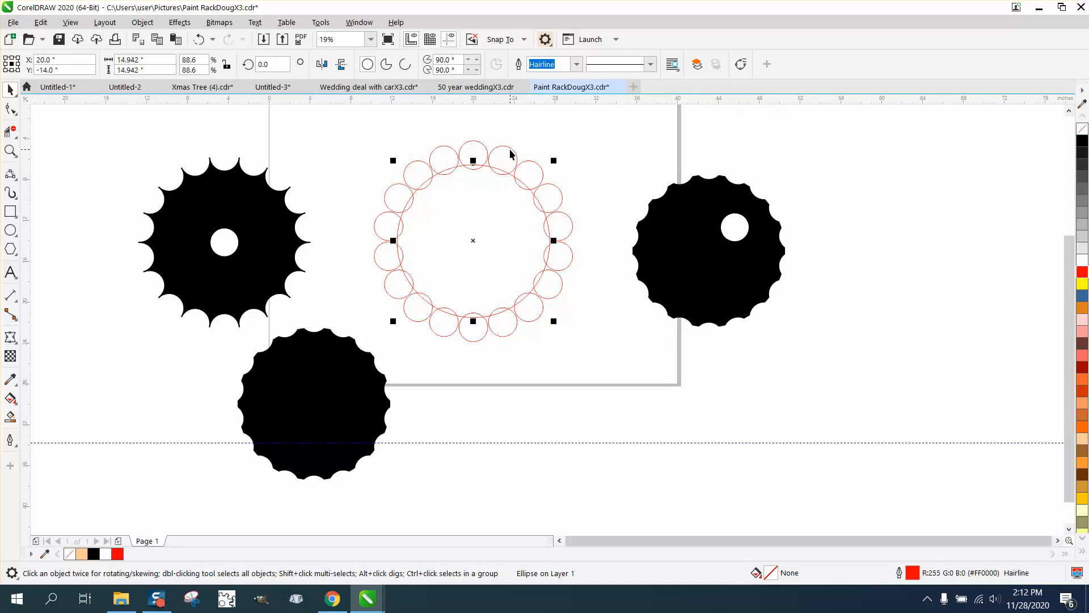
left_click_drag(475, 239, 787, 423)
left_click_drag(352, 122, 610, 358)
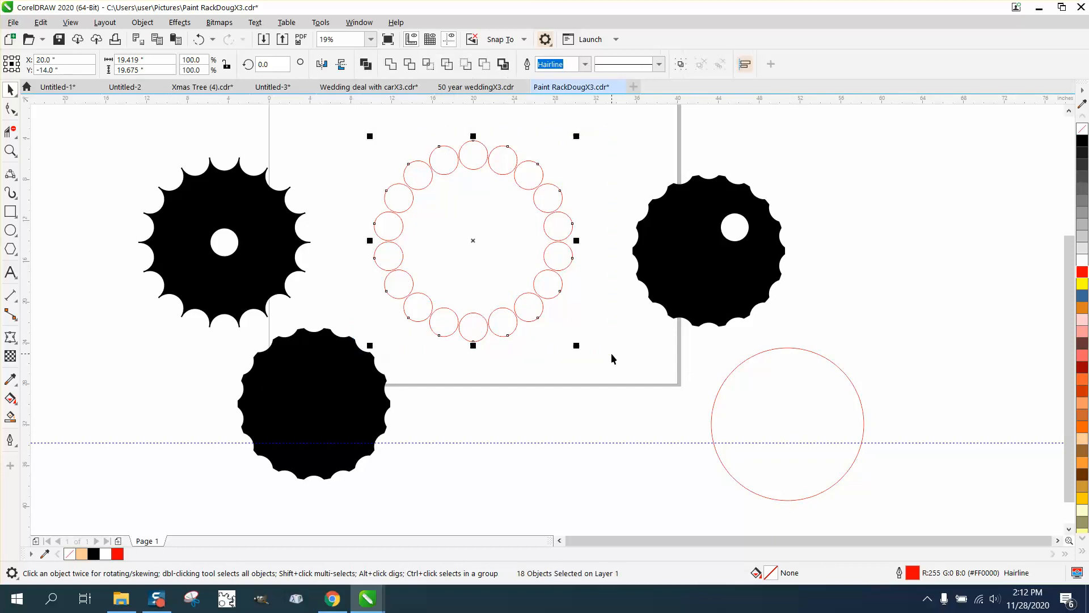
key("ctrl+g")
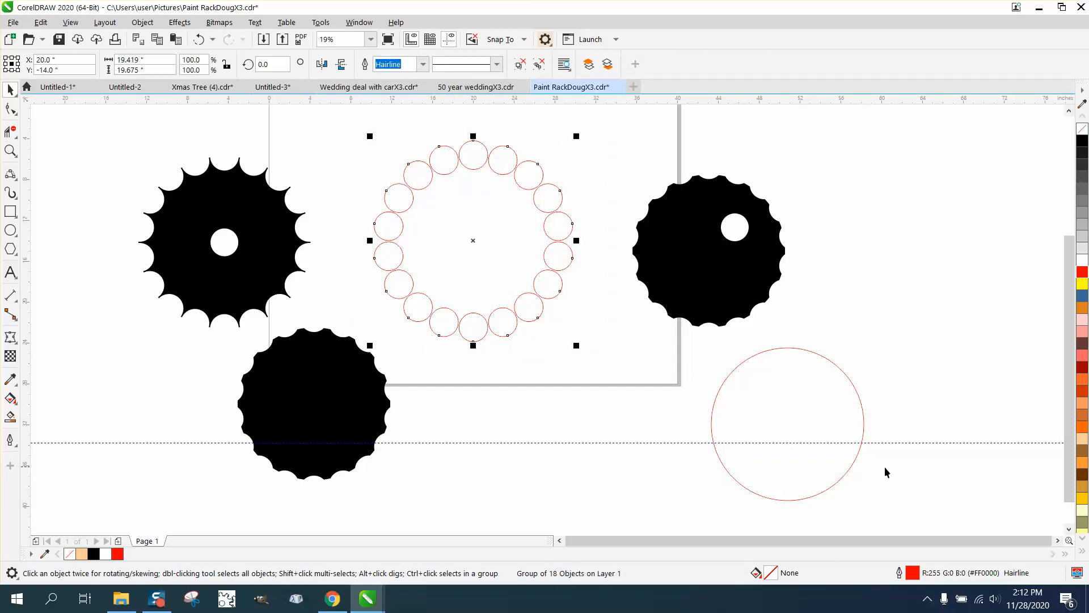
left_click(860, 416)
key("p")
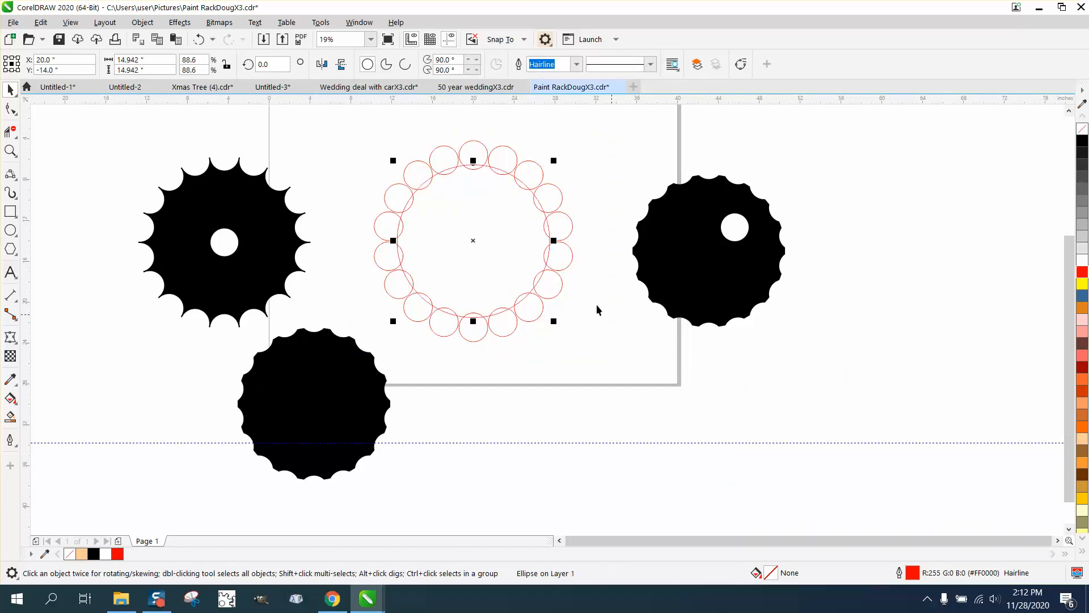
Try Back Minus Front on the grouped ring and the large circle, and undo it.
left_click_drag(350, 132, 611, 356)
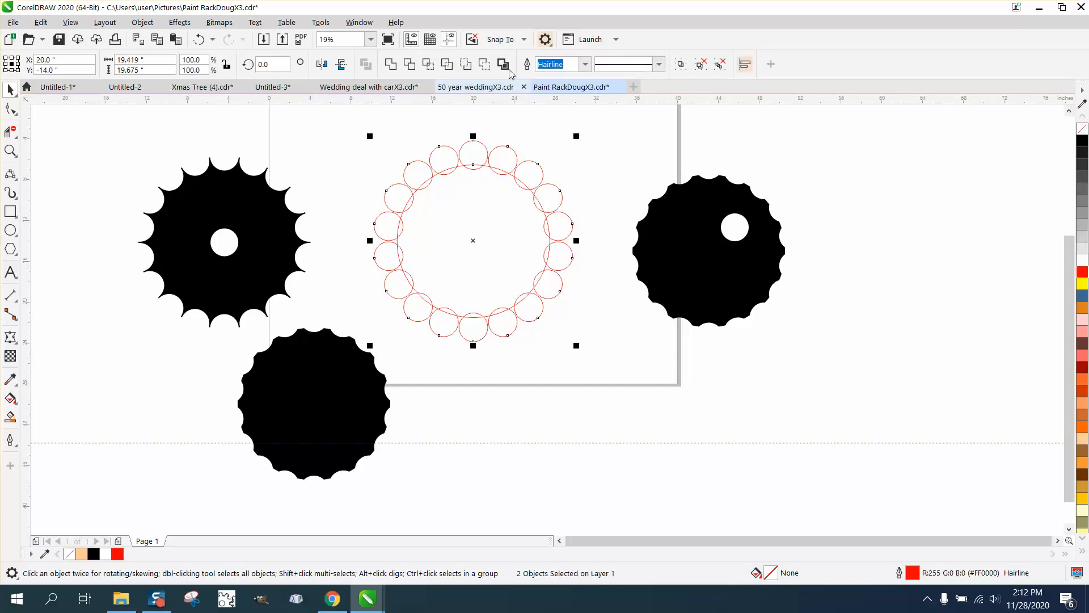
left_click(484, 64)
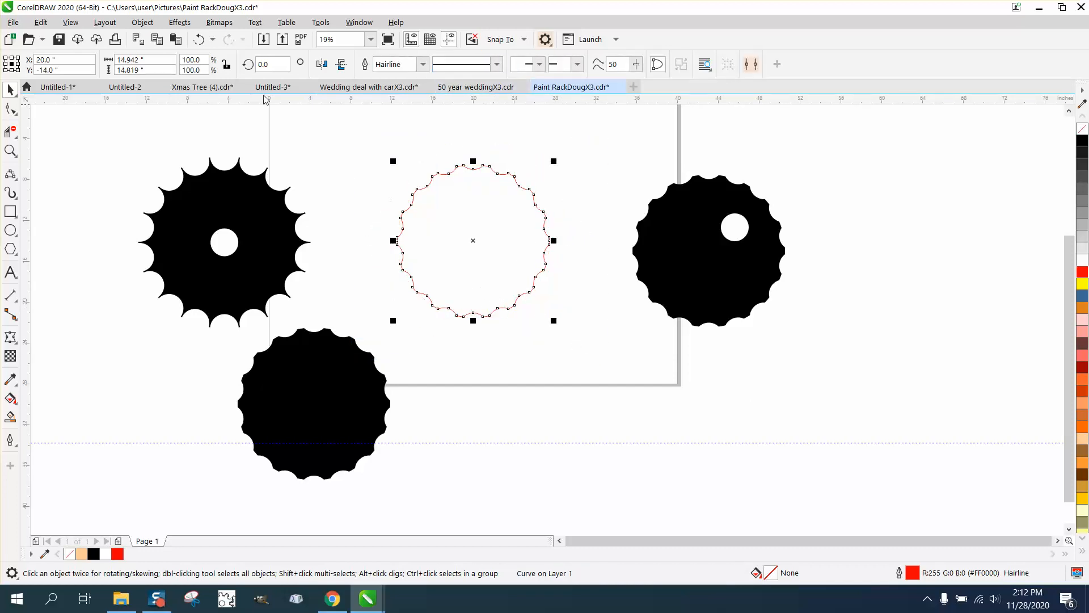
left_click(198, 39)
Try Front Minus Back on the grouped ring and the large circle, and undo it.
left_click_drag(365, 107, 629, 370)
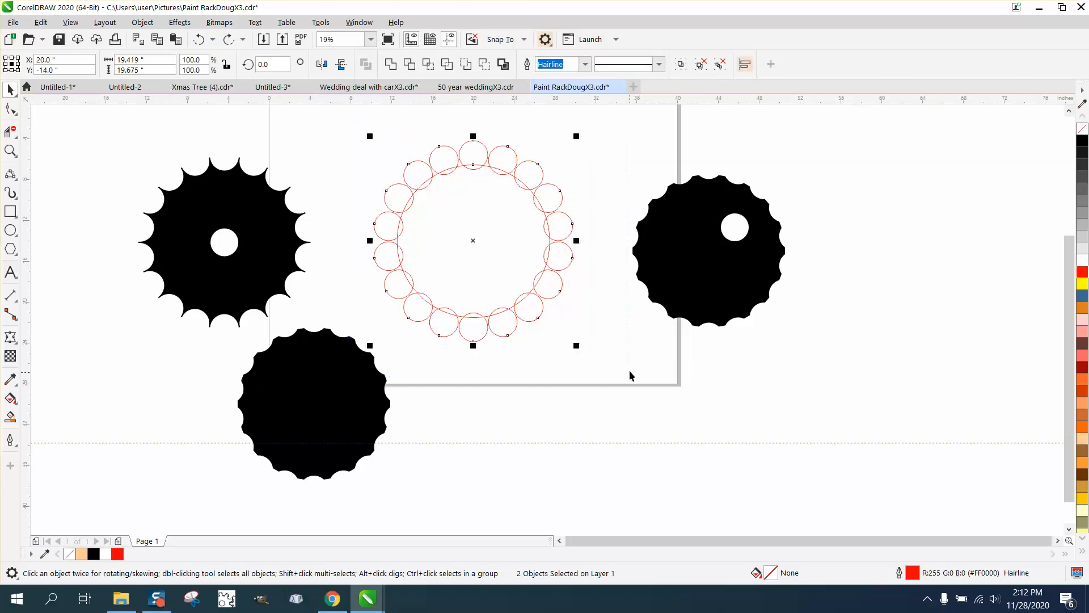
left_click(467, 66)
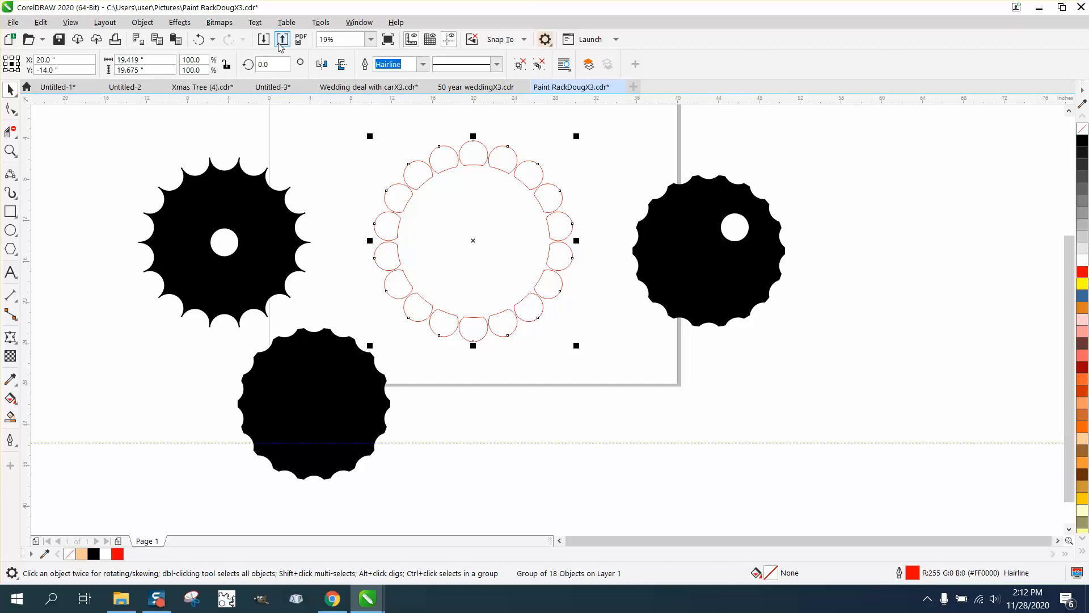
left_click(199, 39)
Weld the grouped ring of small circles with the large circle.
left_click_drag(350, 111, 646, 384)
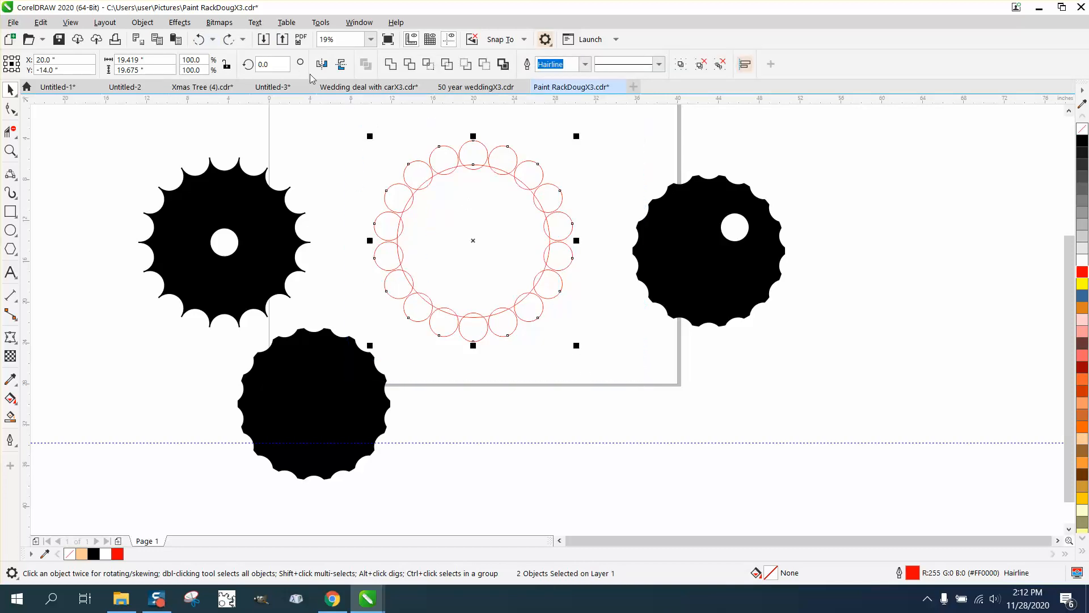
left_click(391, 65)
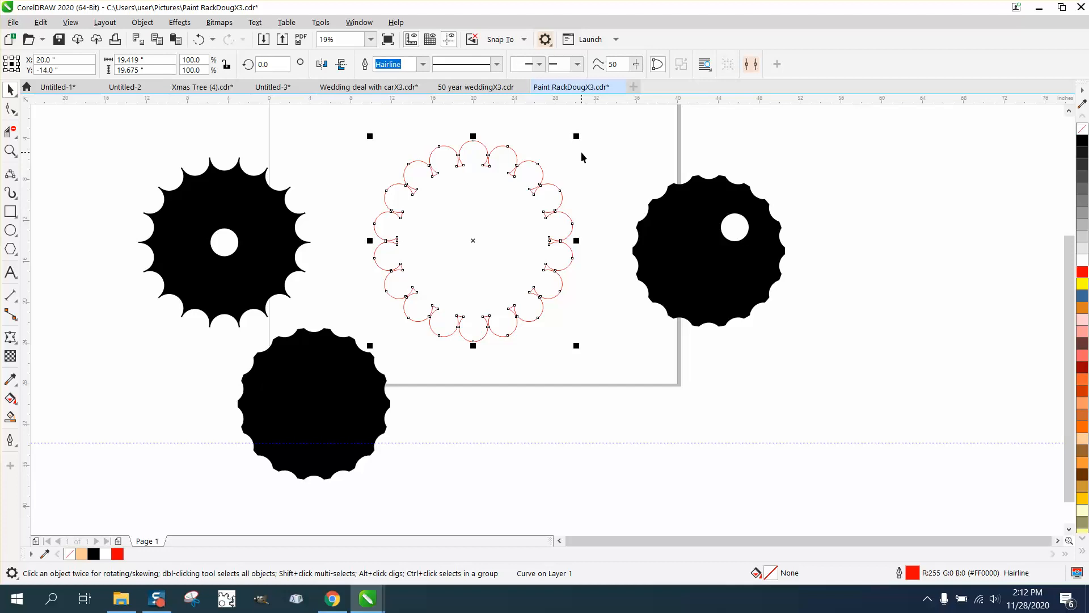
left_click(322, 377)
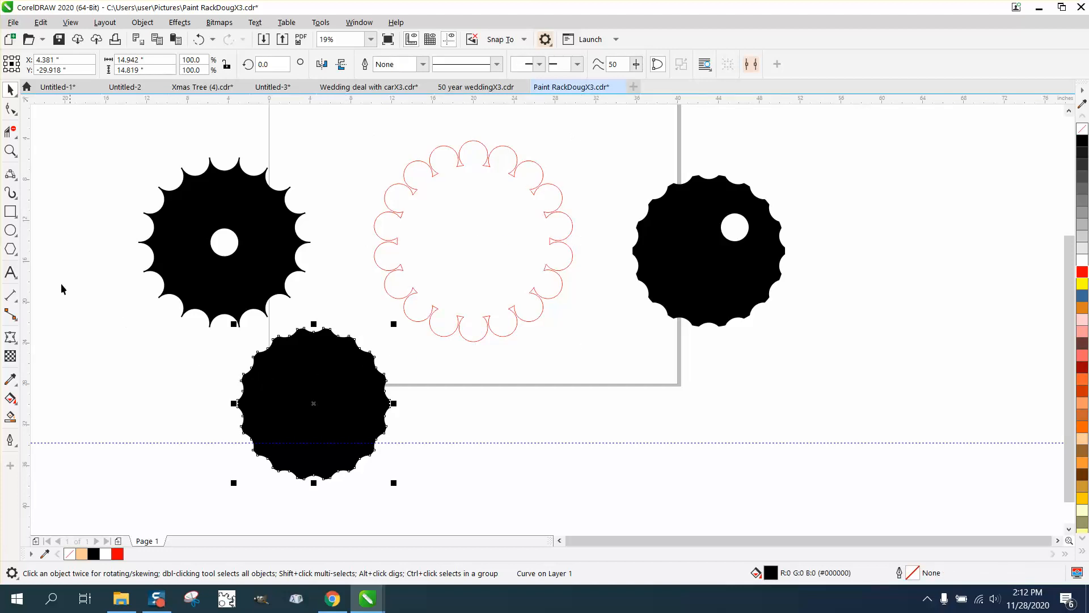
Draw two overlapping rectangles below the ring, the smaller about 5.9 by 4.8 inches, and weld them into one shape.
left_click(11, 212)
left_click_drag(561, 358, 687, 442)
key("space")
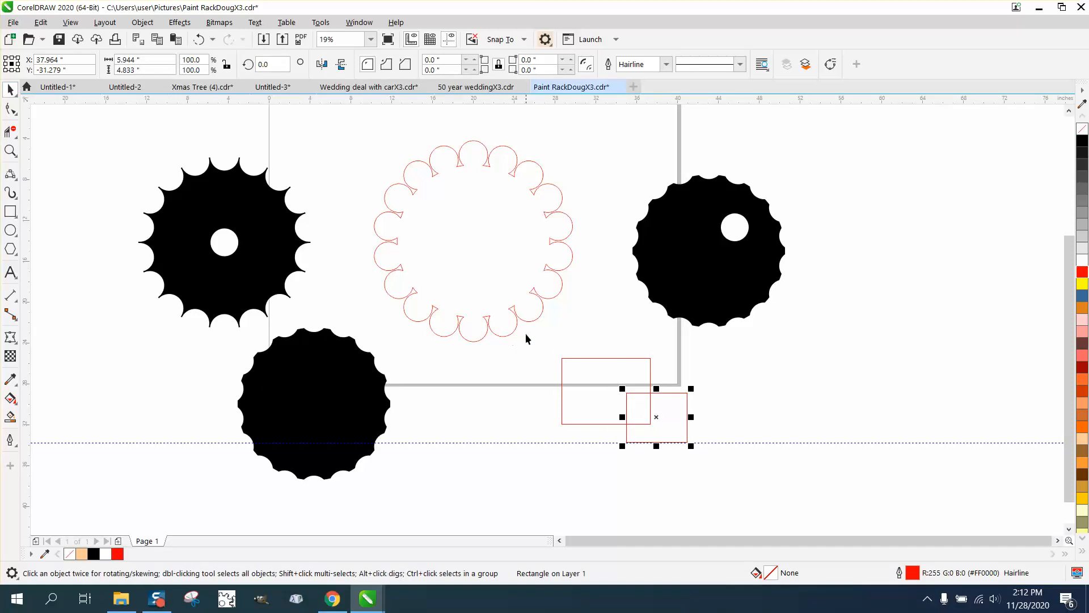
left_click_drag(526, 338, 733, 462)
left_click(389, 65)
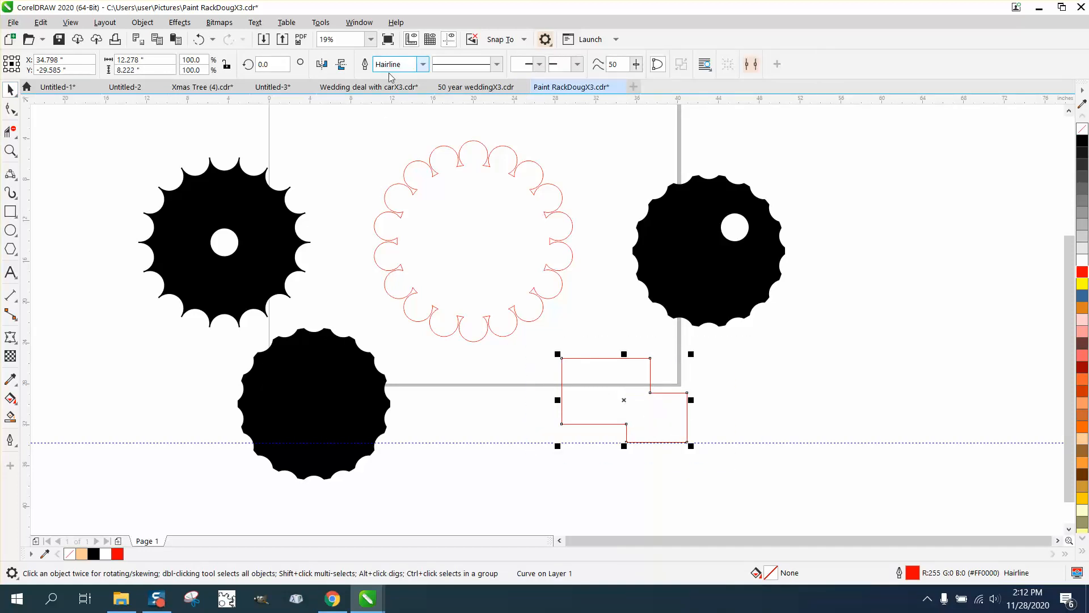
Shift the welded rectangle outline slightly left, Smart Fill it with black, and move the filled copy to its right.
left_click_drag(629, 402, 566, 407)
left_click(11, 417)
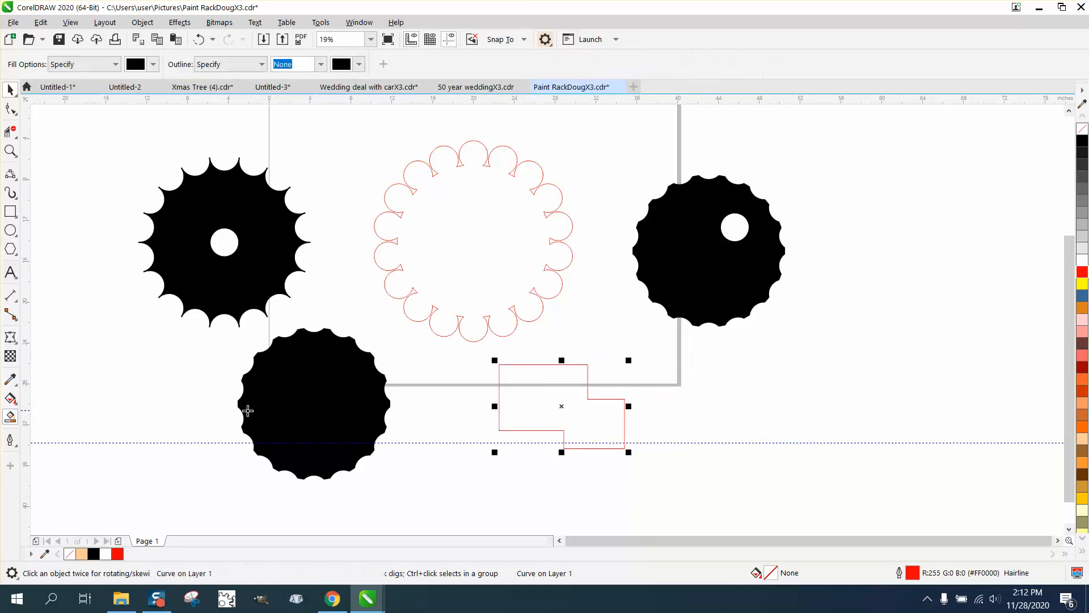
left_click(548, 395)
left_click(9, 89)
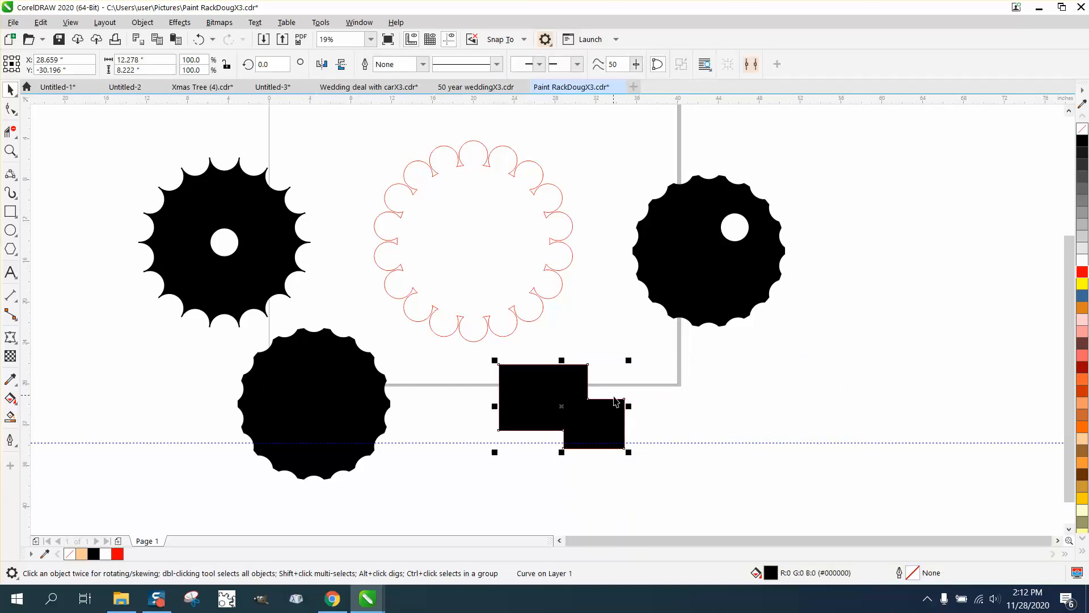
left_click_drag(599, 414, 770, 408)
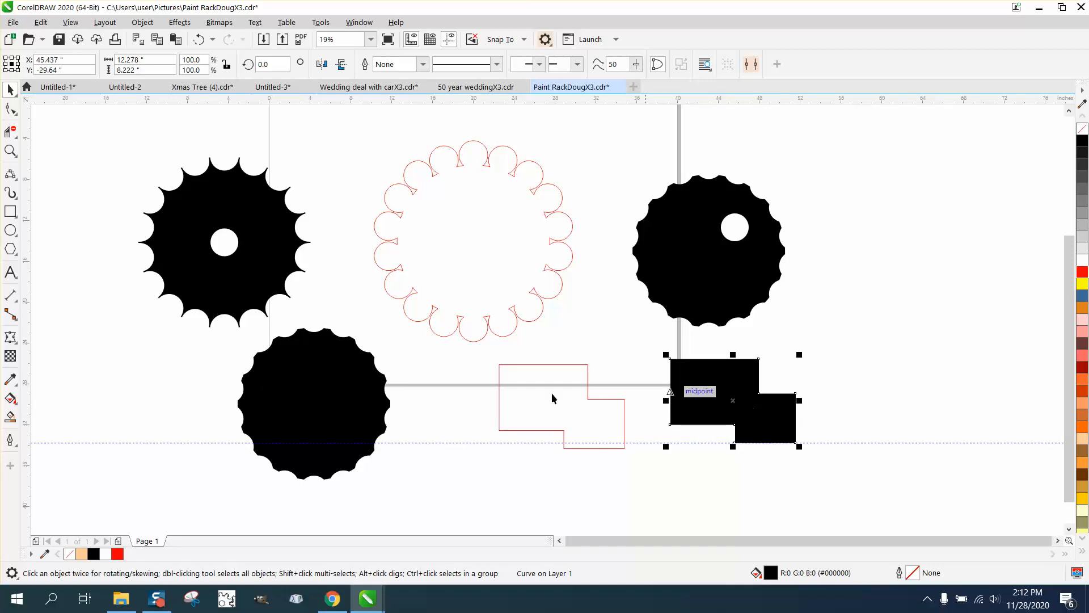
Break the welded rectangle outline apart at the two end nodes of its left edge.
left_click(10, 150)
left_click_drag(487, 348, 705, 480)
left_click(10, 90)
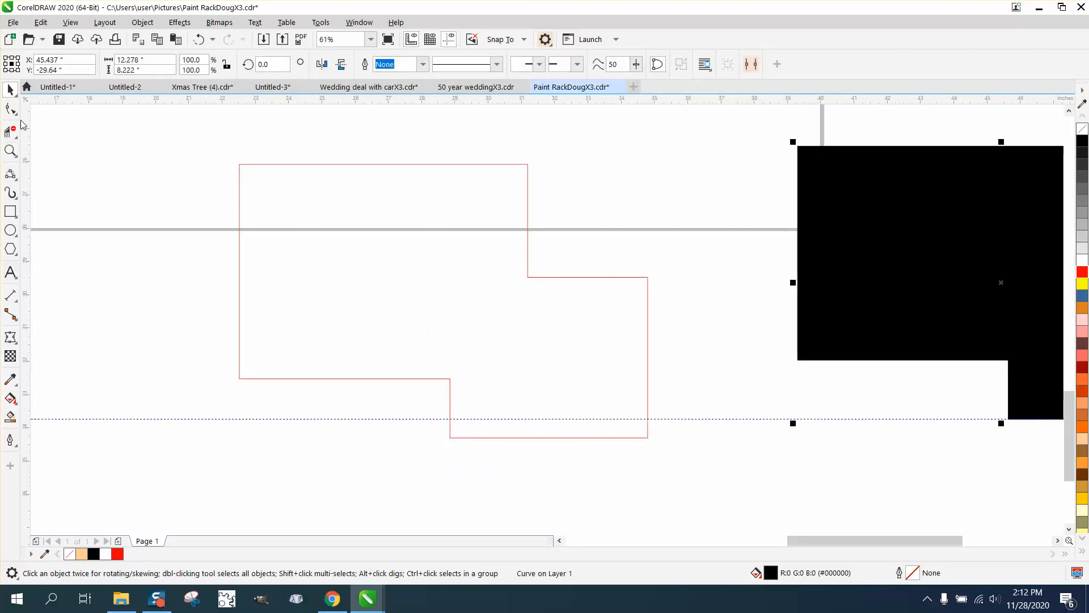
left_click(11, 108)
left_click(272, 164)
left_click_drag(227, 155, 269, 180)
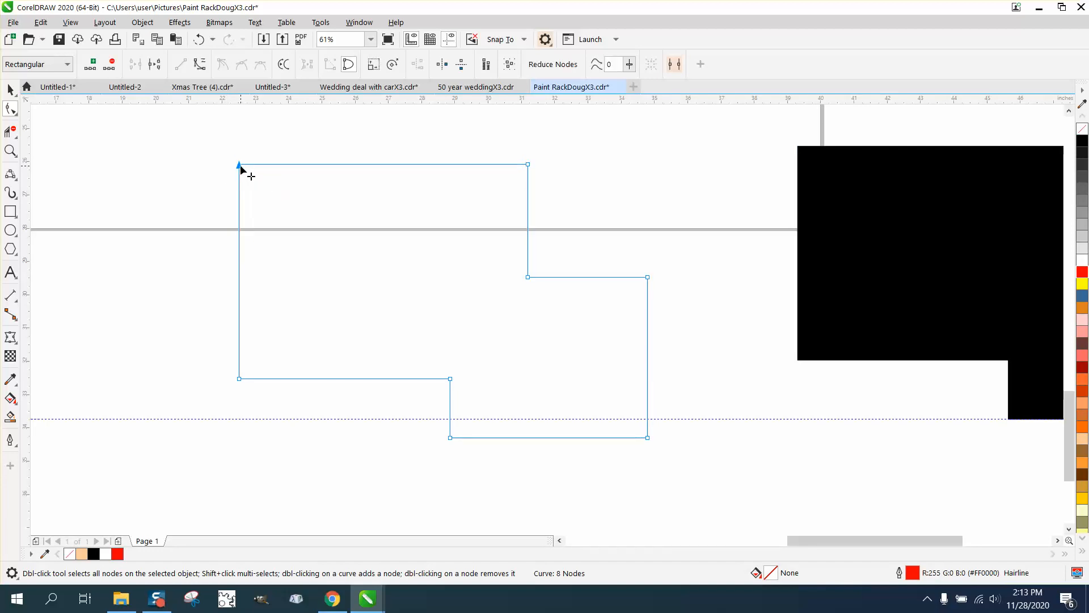
left_click_drag(206, 143, 268, 400)
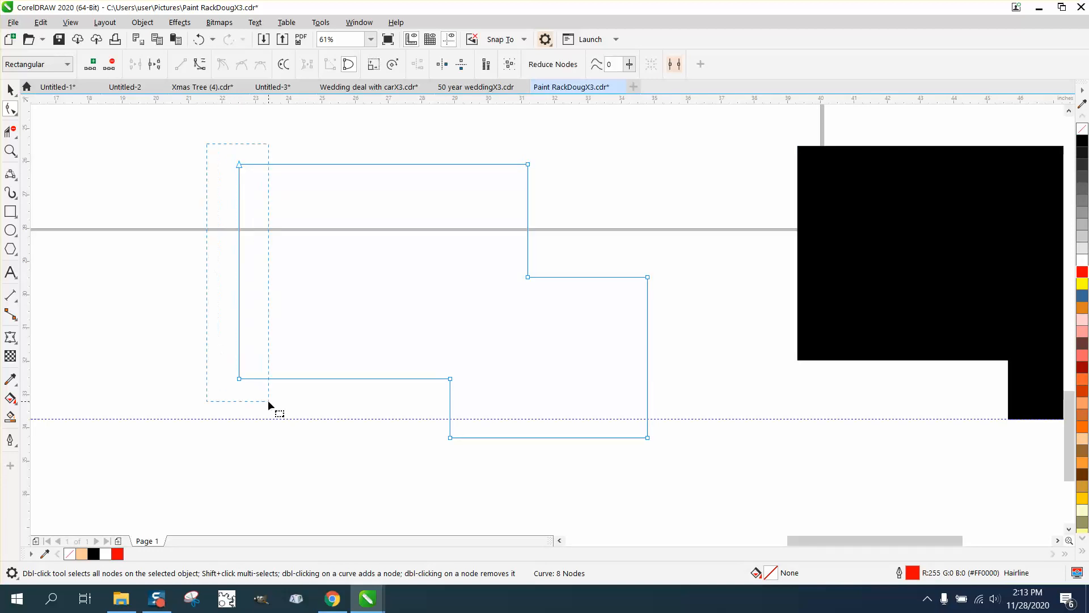
right_click(238, 377)
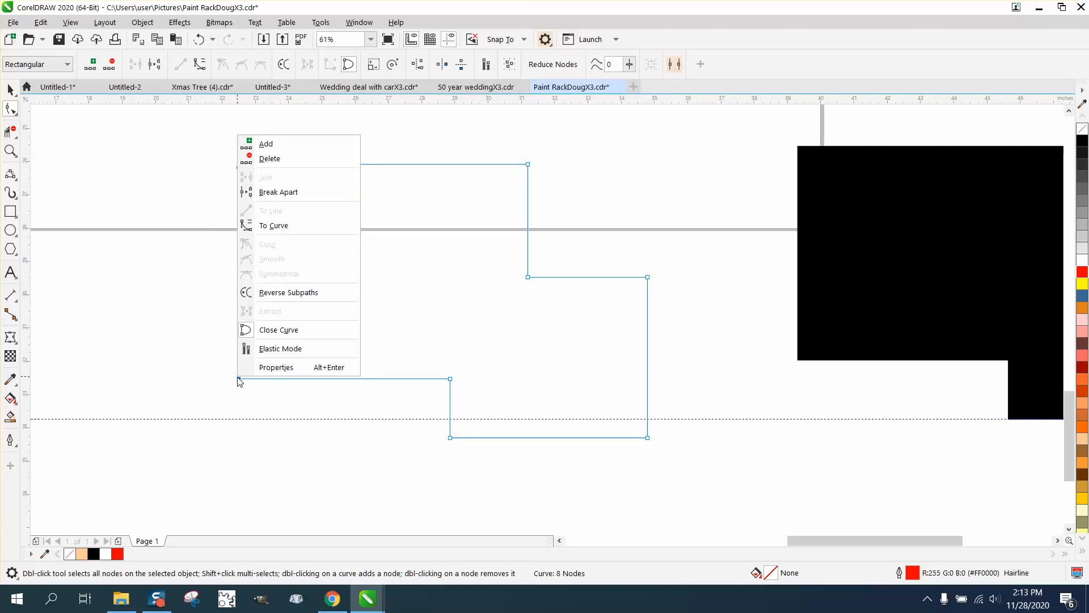
left_click(285, 193)
Move the whole broken outline about 2 inches to the right.
left_click(9, 90)
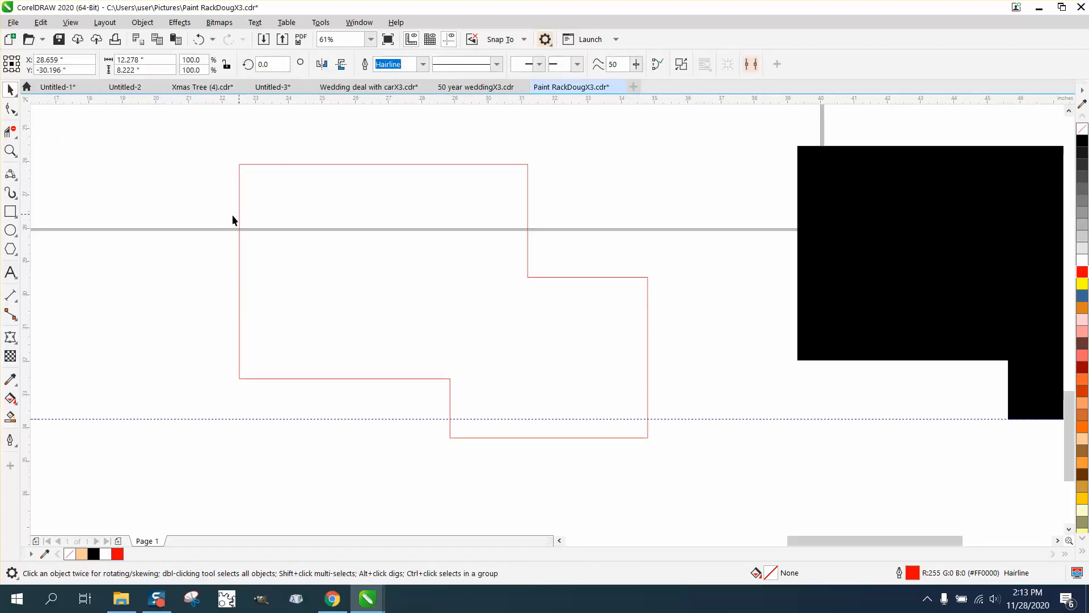
left_click_drag(239, 216, 142, 219)
key("ctrl+z")
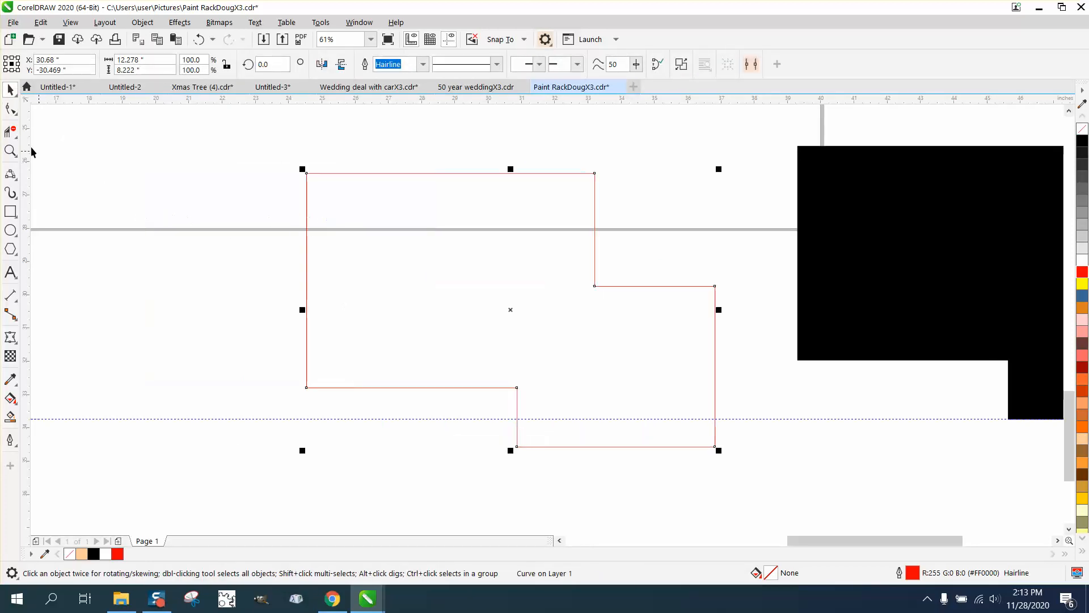
Try pulling the end node of the lower horizontal segment away from the left edge, and undo it.
left_click(10, 109)
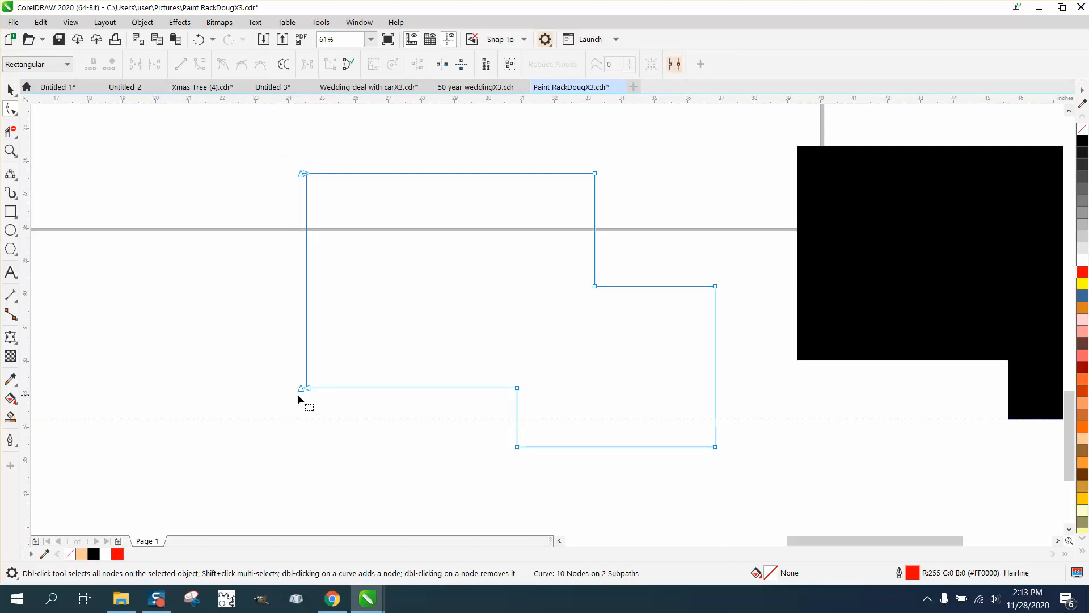
left_click_drag(306, 388, 256, 380)
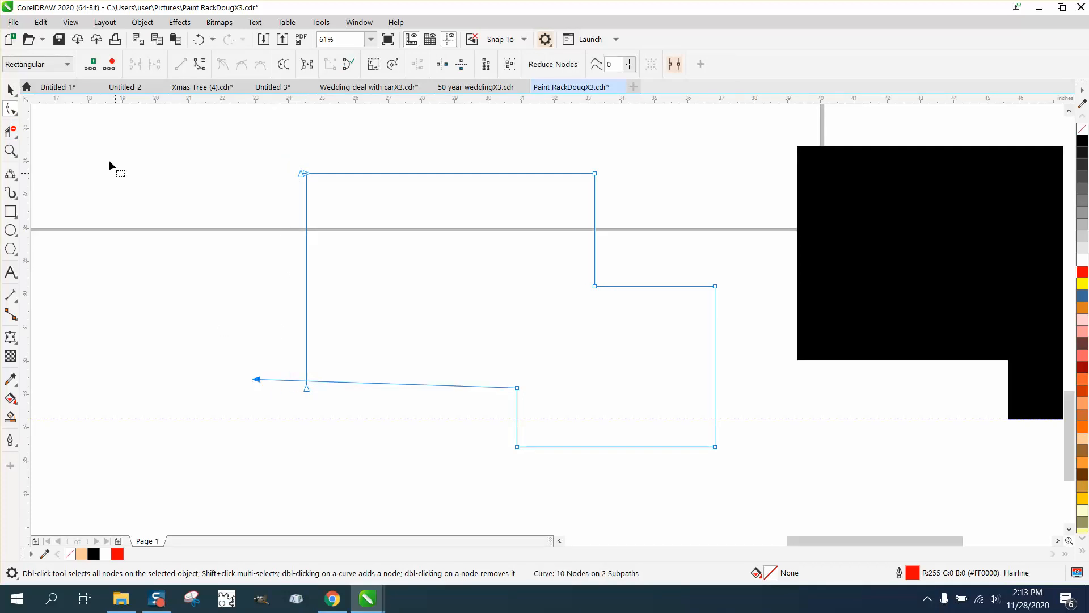
left_click(199, 39)
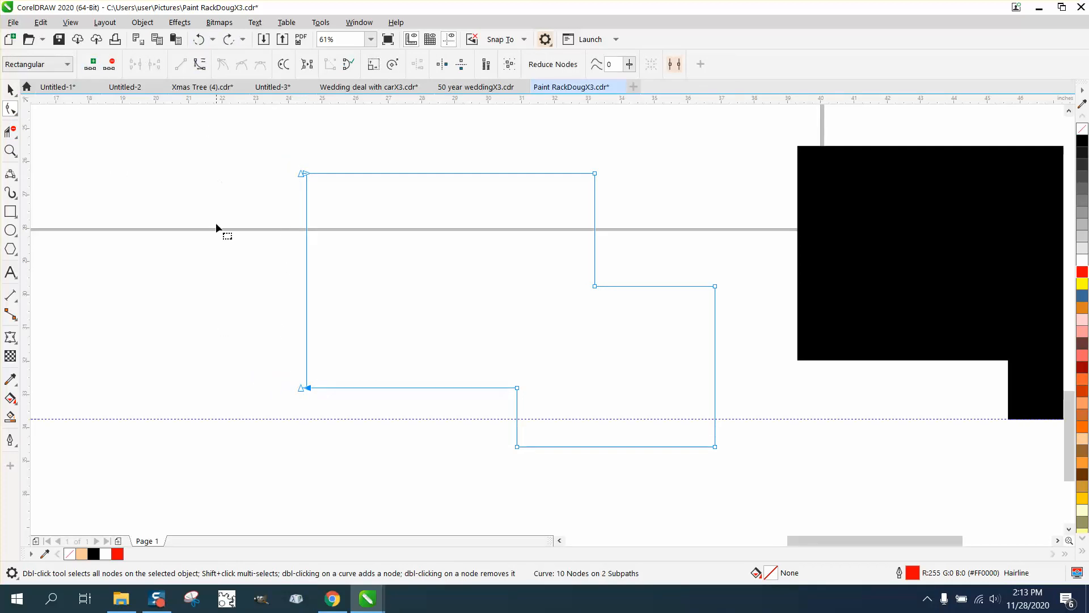
left_click(306, 269)
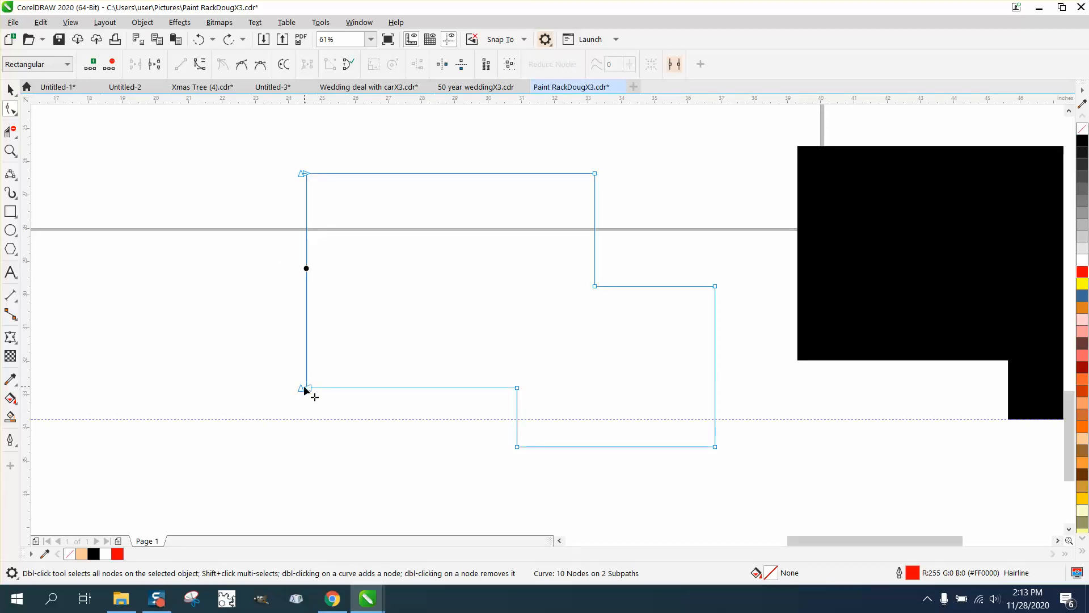
Apply Break Curve Apart to the outline so its left edge is a separate object.
left_click(10, 90)
left_click(305, 207)
left_click(308, 210)
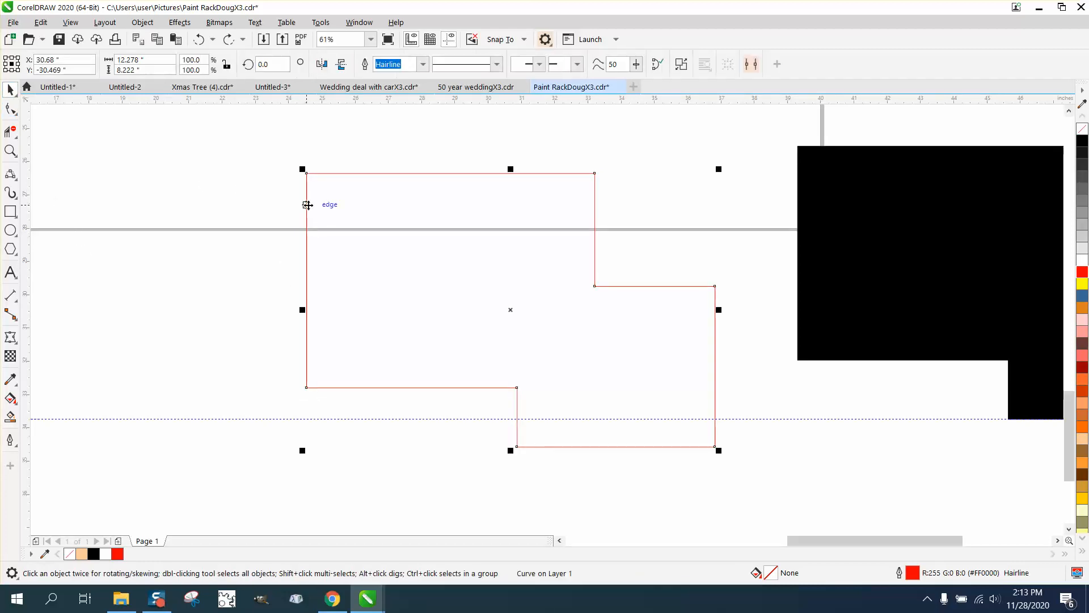
left_click(142, 22)
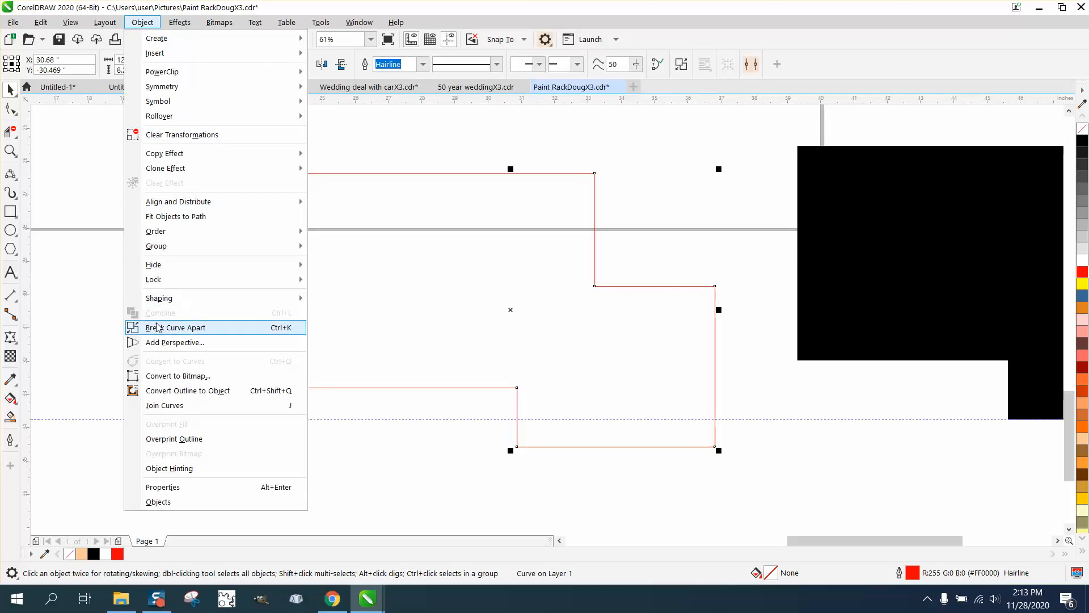
left_click(176, 327)
Try moving the separated left edge away from the rest of the outline, and undo the move.
left_click(296, 222)
left_click_drag(306, 222, 230, 226)
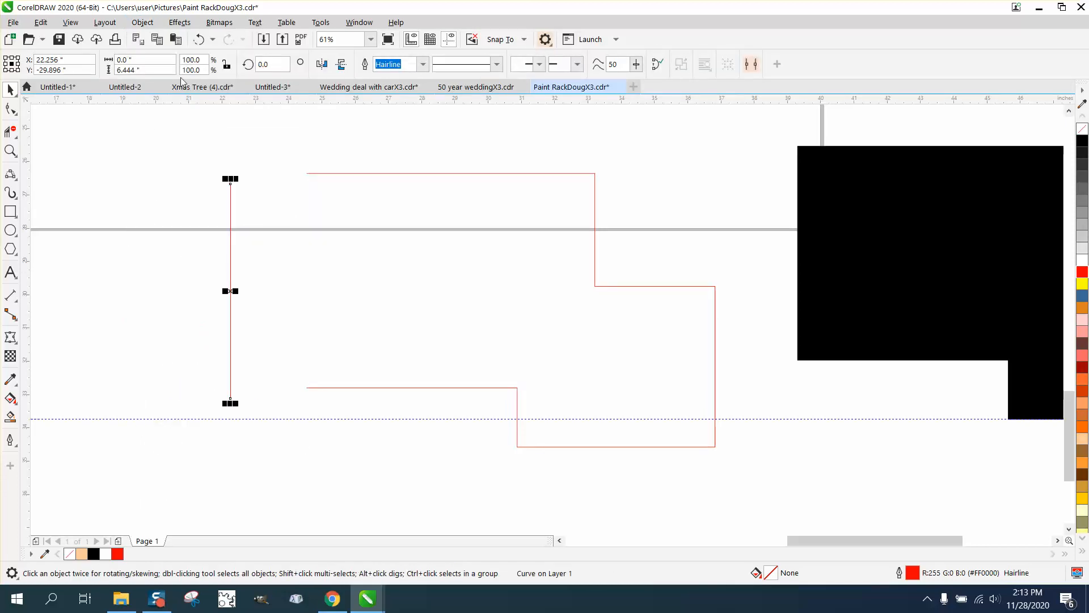
left_click(198, 39)
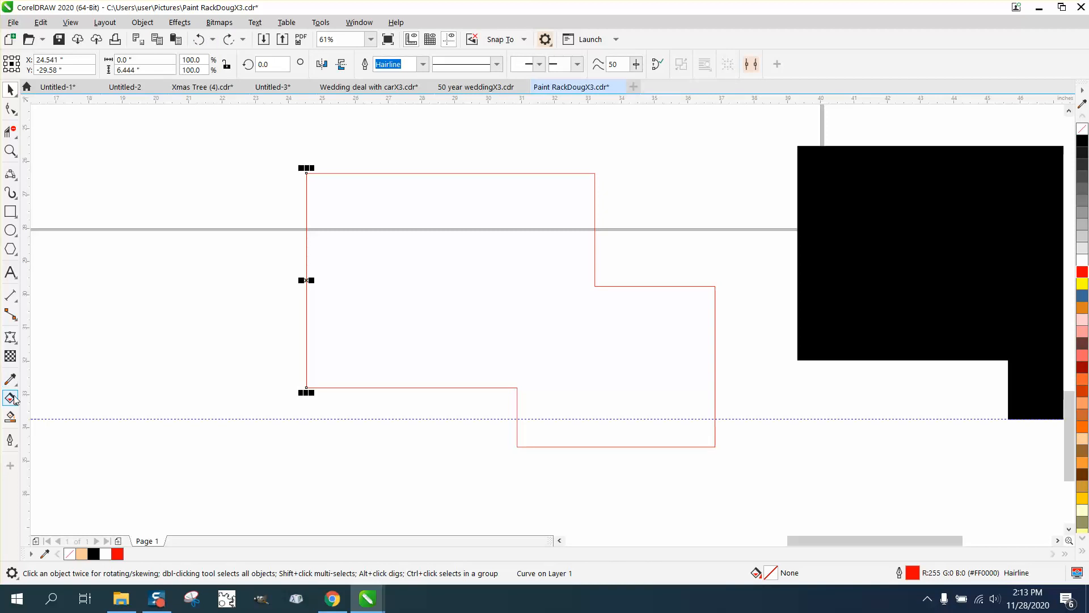
Try Smart Fill with black inside the outline at its left edge, and undo the fill.
left_click(11, 417)
left_click(309, 347)
scroll(295, 276, "down", 2)
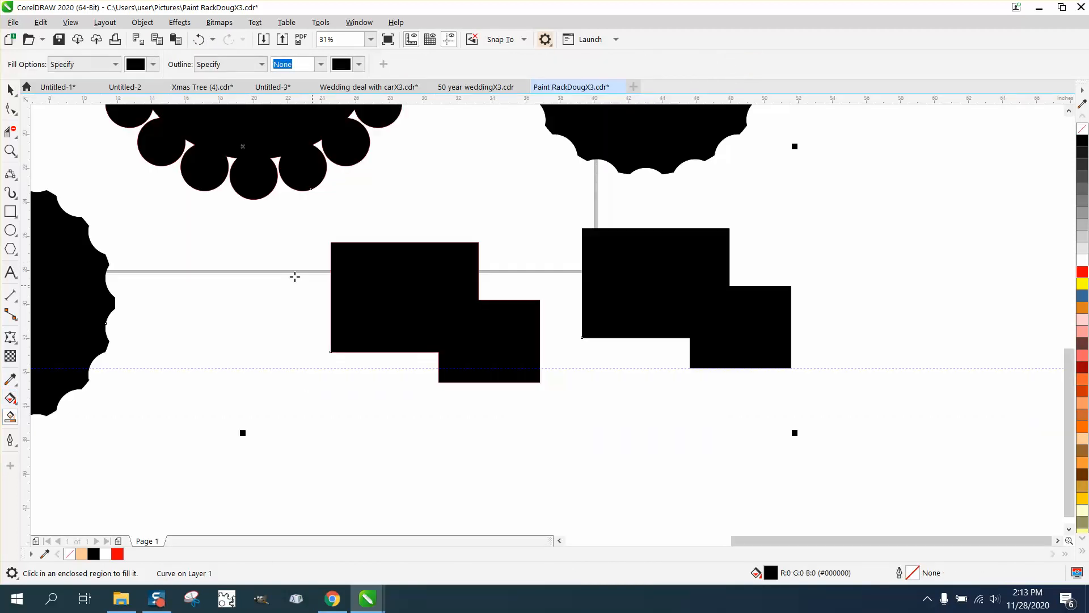
left_click(199, 39)
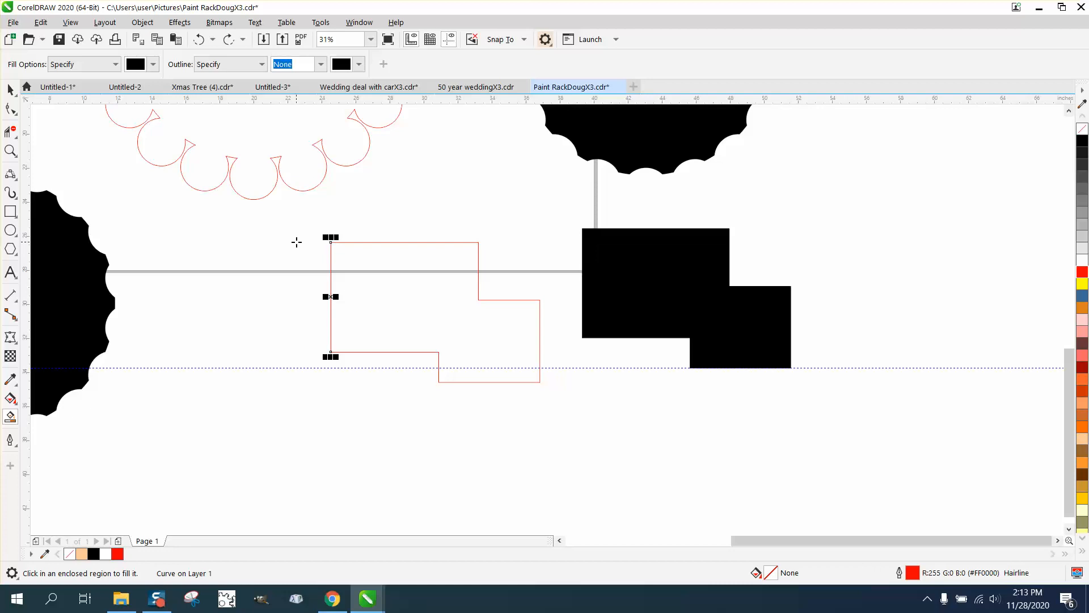
Shift the top end node of the separated left edge slightly right at the outline's upper-left corner.
left_click(10, 150)
left_click_drag(308, 232, 381, 351)
left_click_drag(401, 146, 459, 177)
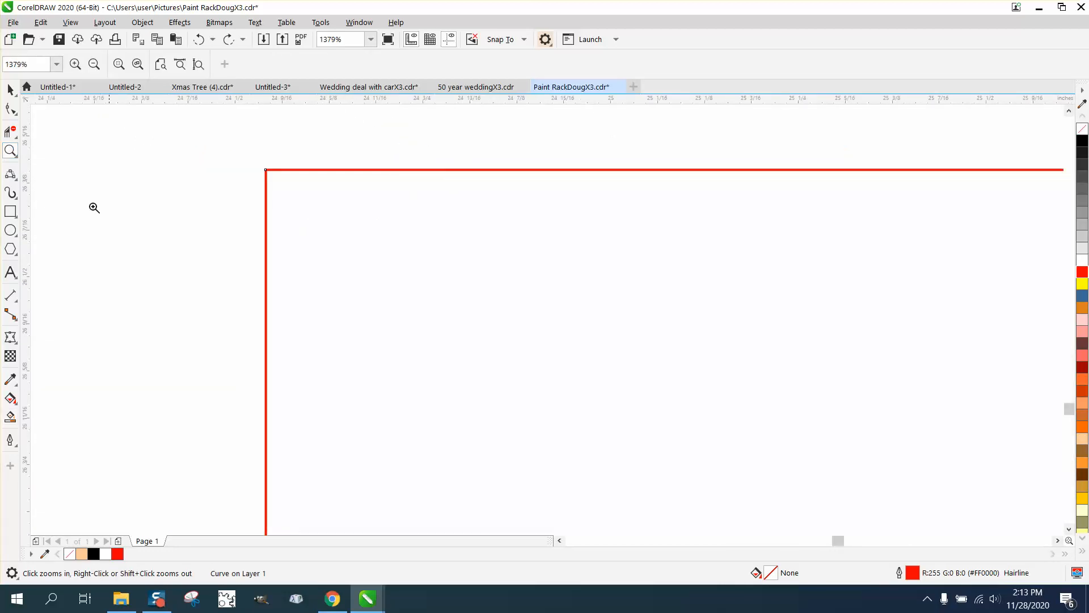
left_click_drag(214, 165, 331, 204)
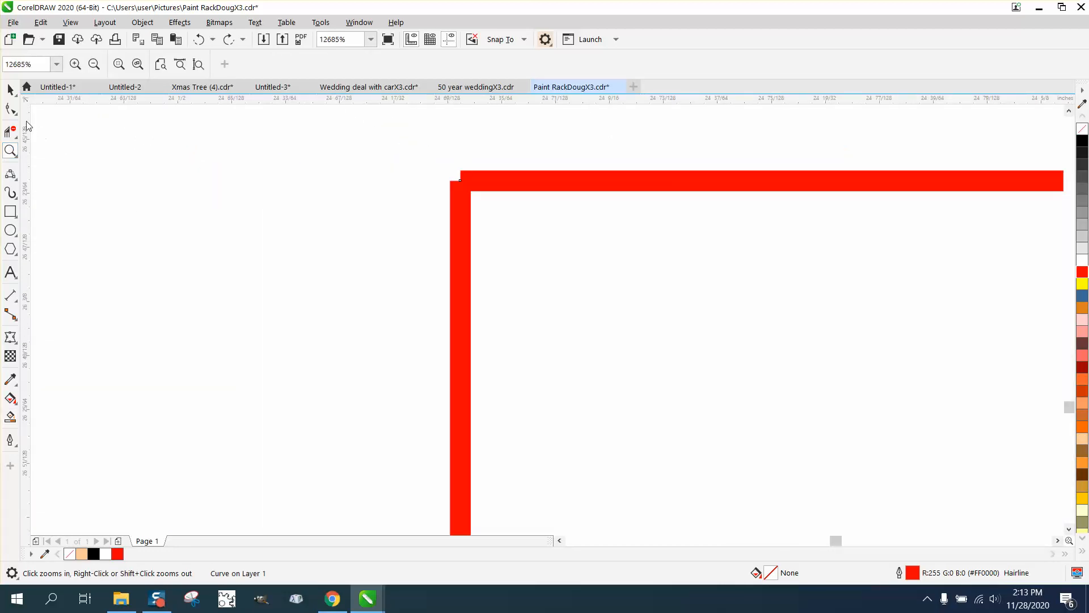
left_click(12, 111)
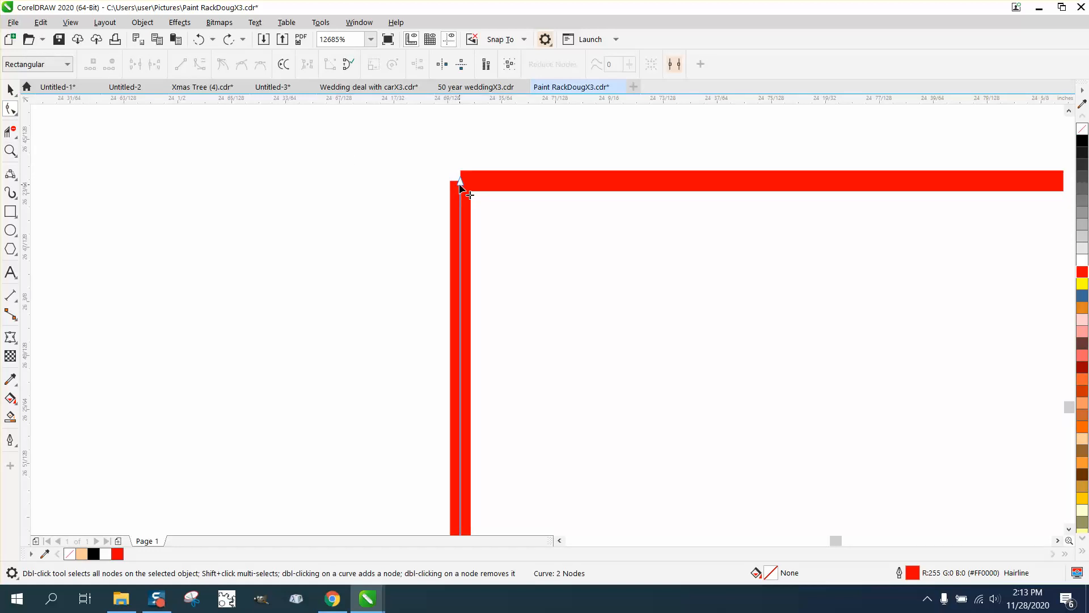
left_click_drag(460, 180, 467, 179)
scroll(311, 187, "down", 10)
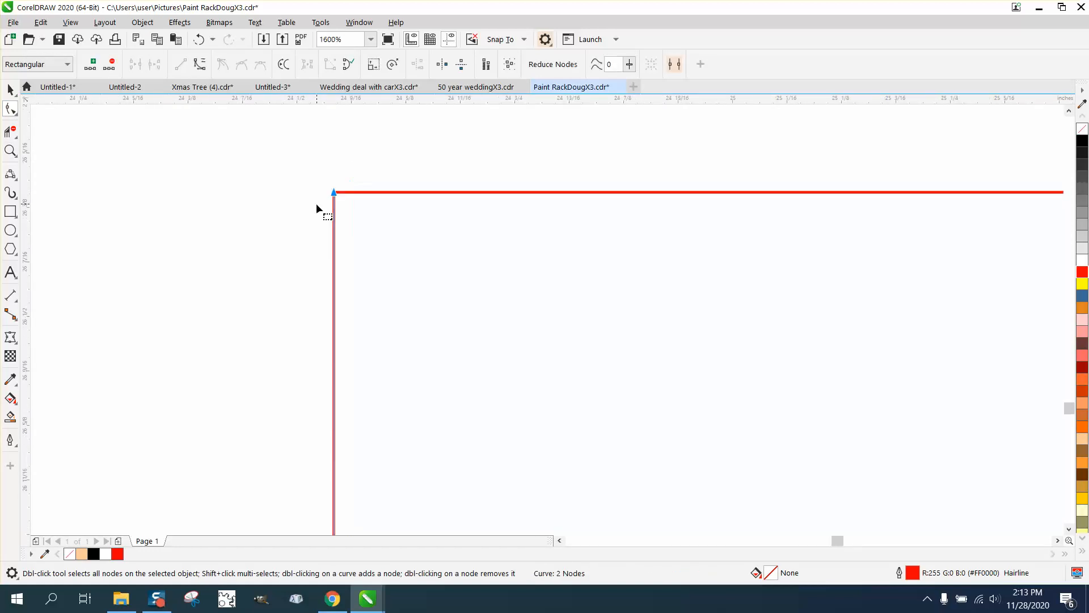
Shift the bottom end node of the left edge slightly right at the outline's lower-left corner.
left_click(10, 150)
scroll(280, 340, "down", 4)
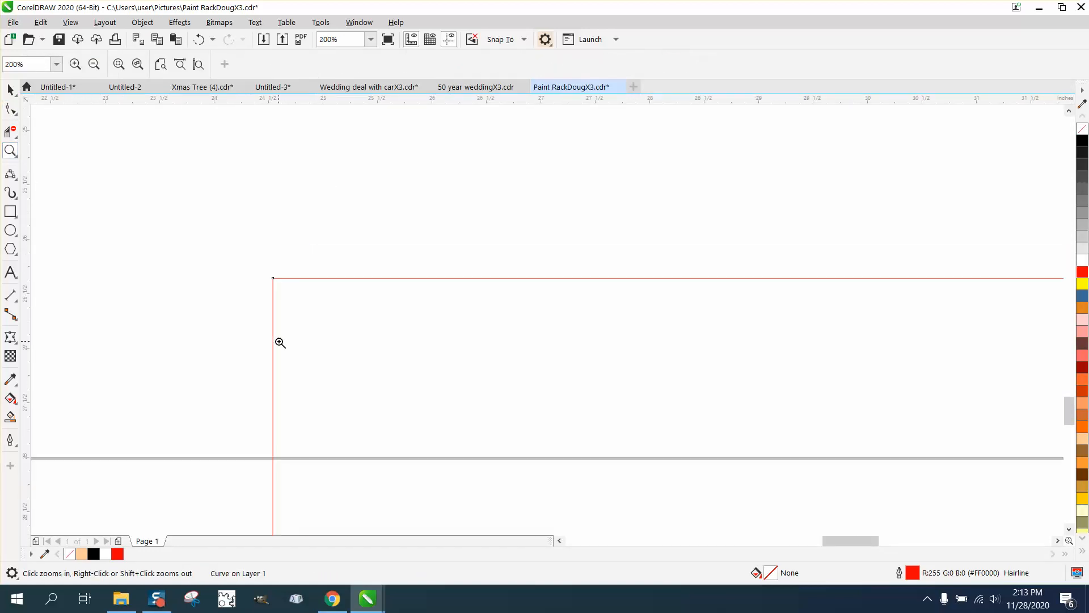
scroll(267, 441, "down", 3)
scroll(291, 477, "up", 9)
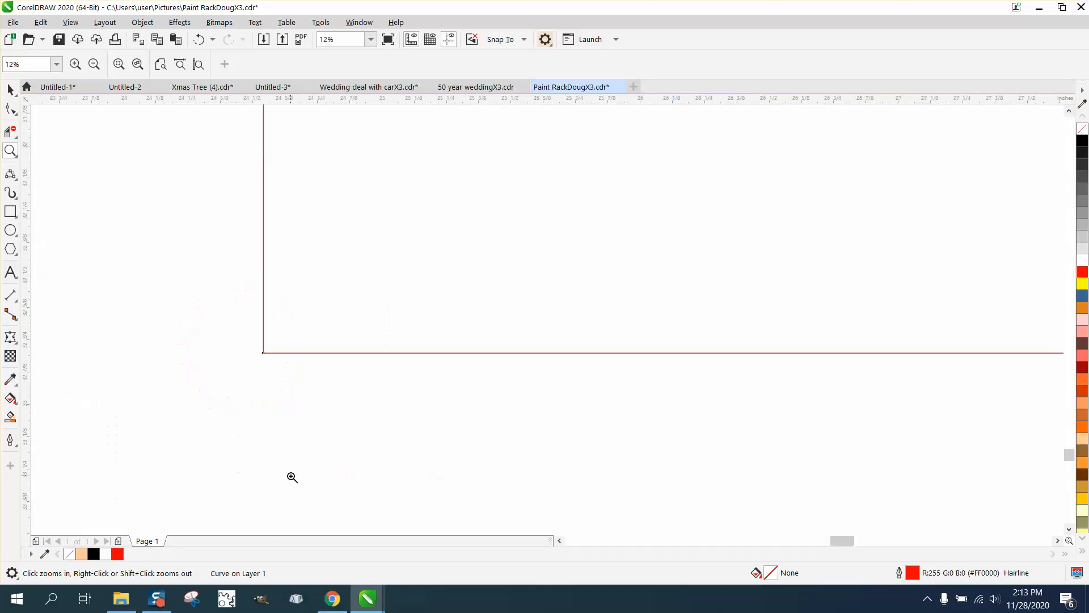
left_click_drag(255, 324, 331, 364)
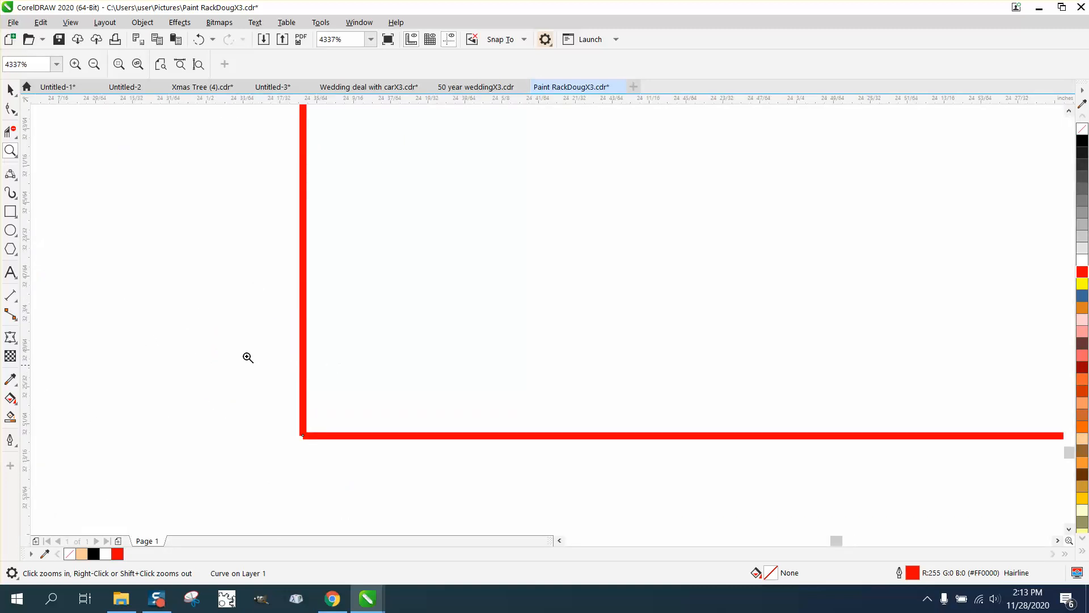
left_click(10, 109)
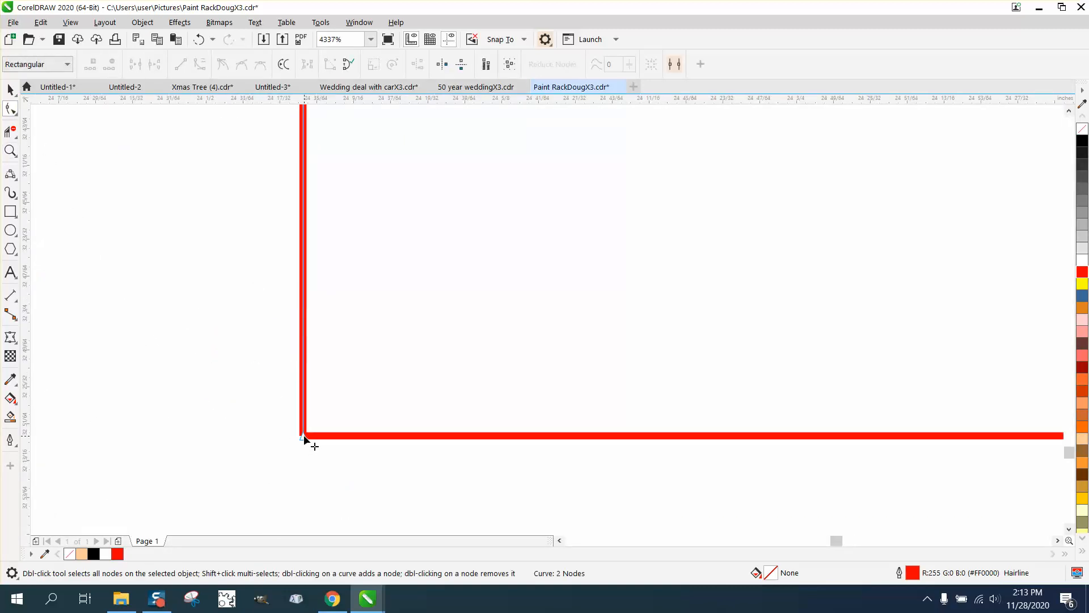
left_click_drag(307, 437, 312, 442)
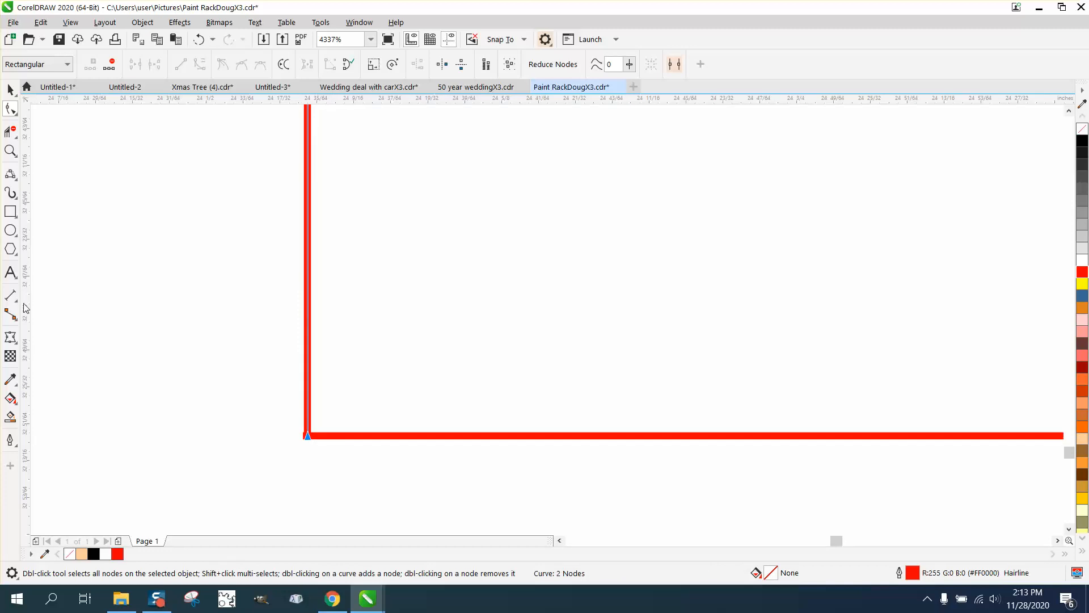
Smart Fill the area enclosed by the left edge and the remaining outline with black.
left_click(10, 416)
scroll(466, 345, "down", 5)
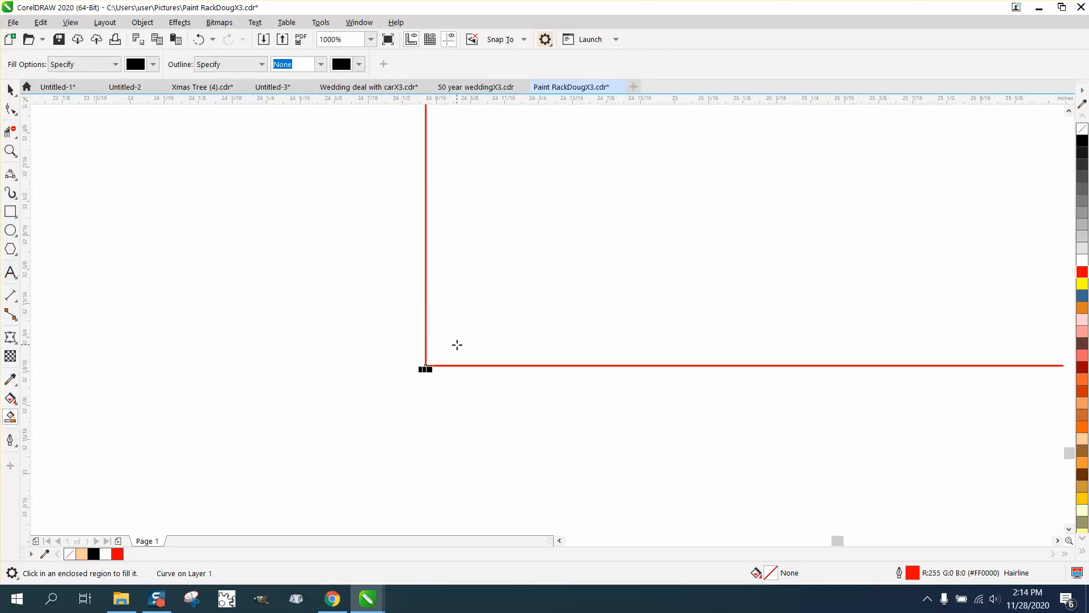
scroll(578, 262, "down", 2)
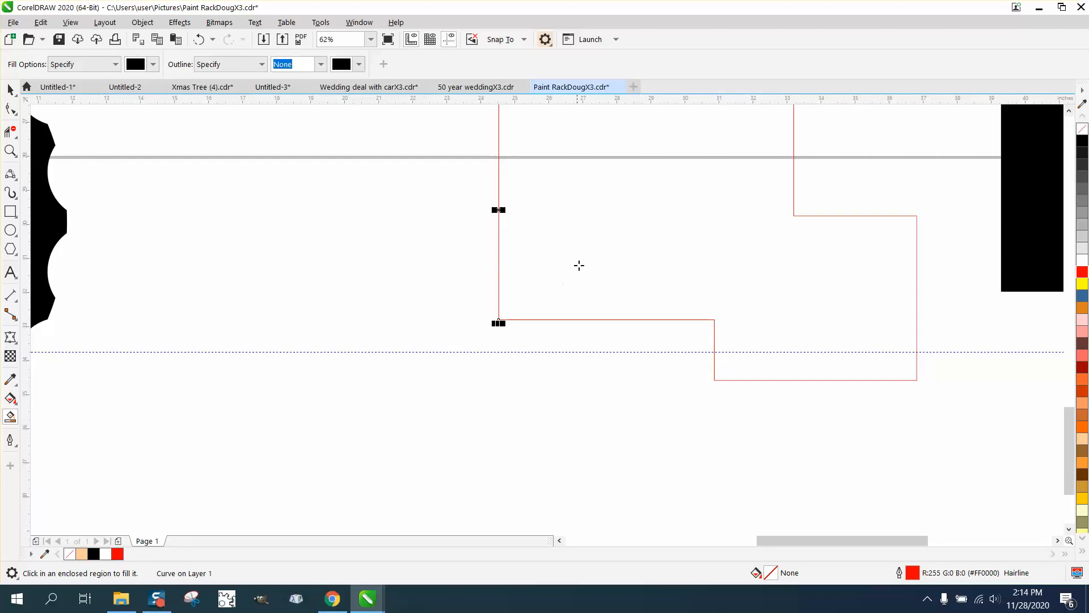
left_click(579, 261)
scroll(552, 294, "down", 3)
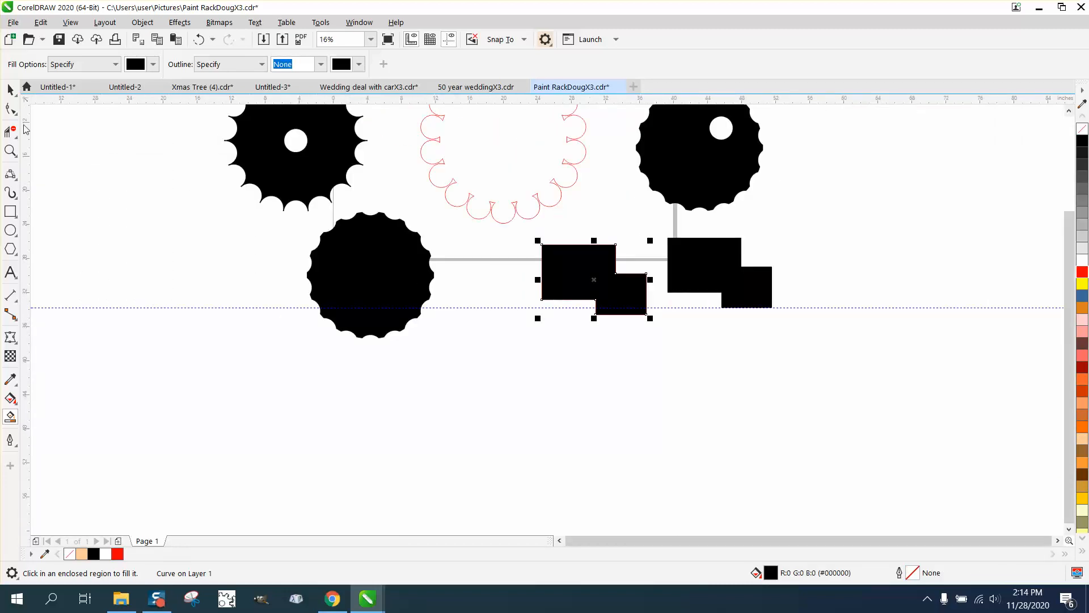
Move the black filled copy below the red outline and change it to no fill with a red hairline outline.
left_click(10, 90)
left_click_drag(596, 284, 545, 367)
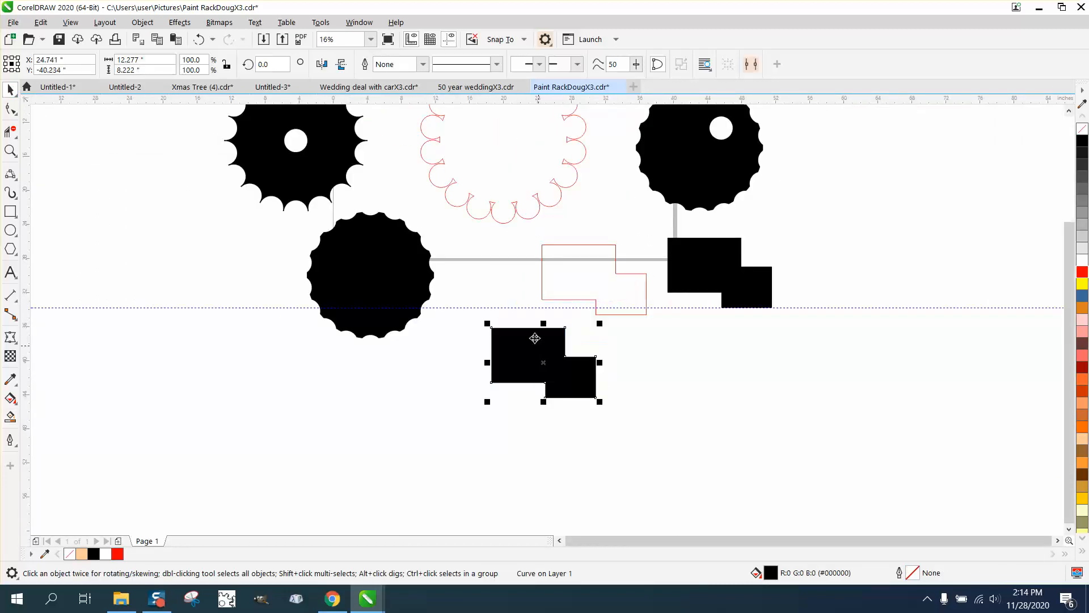
left_click(1082, 129)
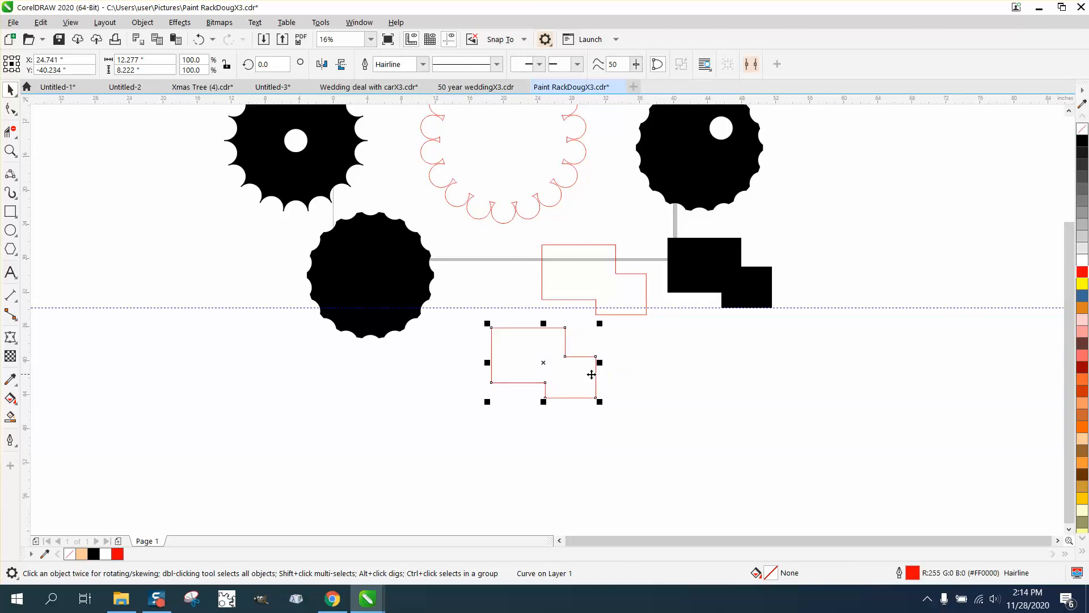
Pull the loose left edge away from the original outline, and move the Smart Fill outline farther down and left in one piece.
left_click(492, 365)
scroll(486, 365, "up", 2)
left_click_drag(489, 359, 429, 403)
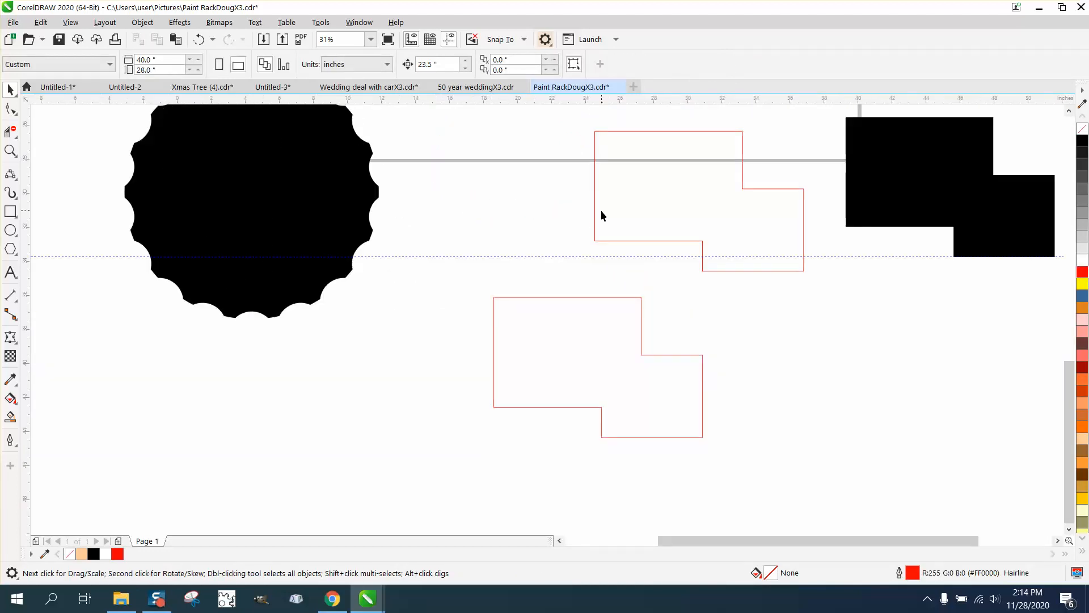
left_click_drag(595, 211, 523, 227)
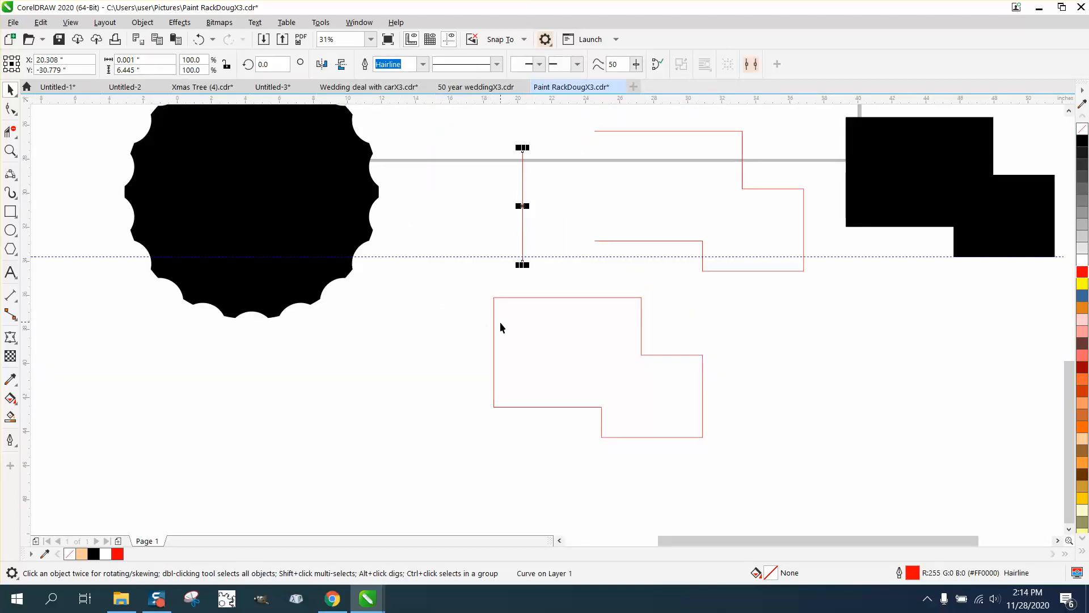
left_click_drag(493, 321, 440, 352)
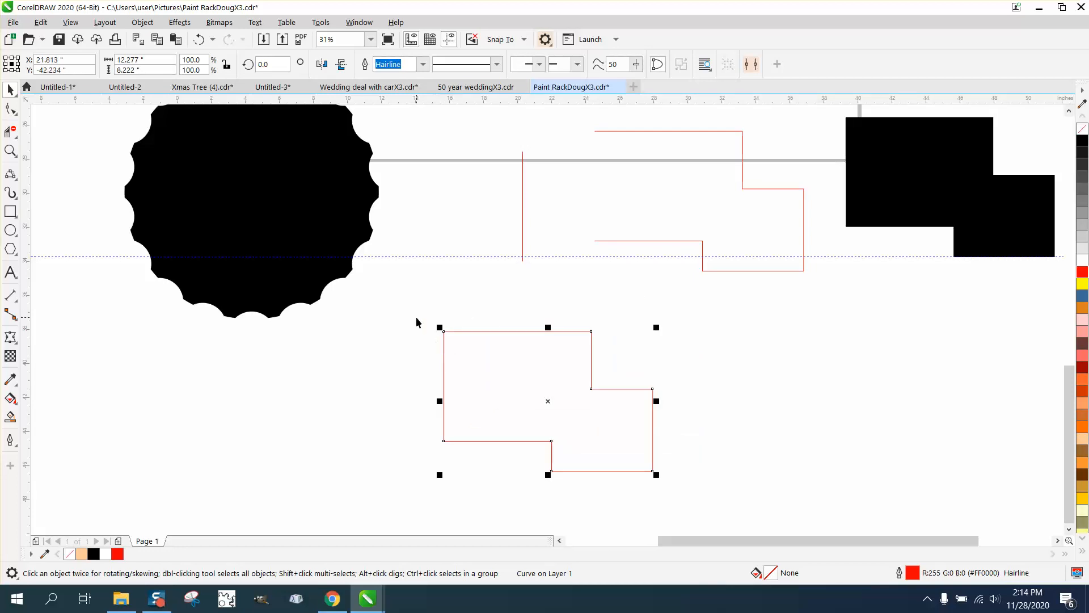
scroll(416, 317, "down", 4)
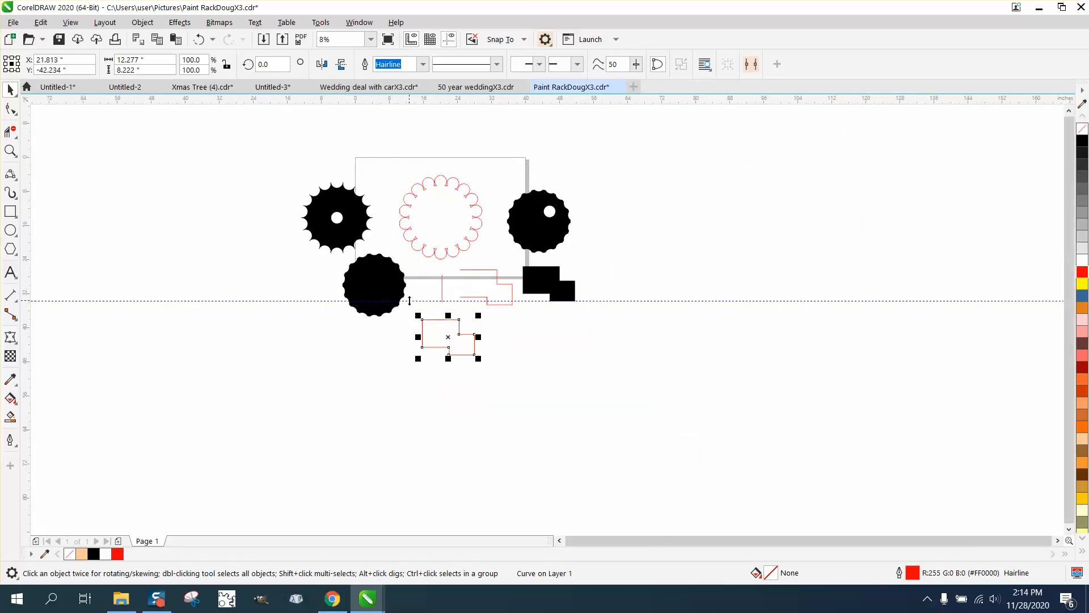